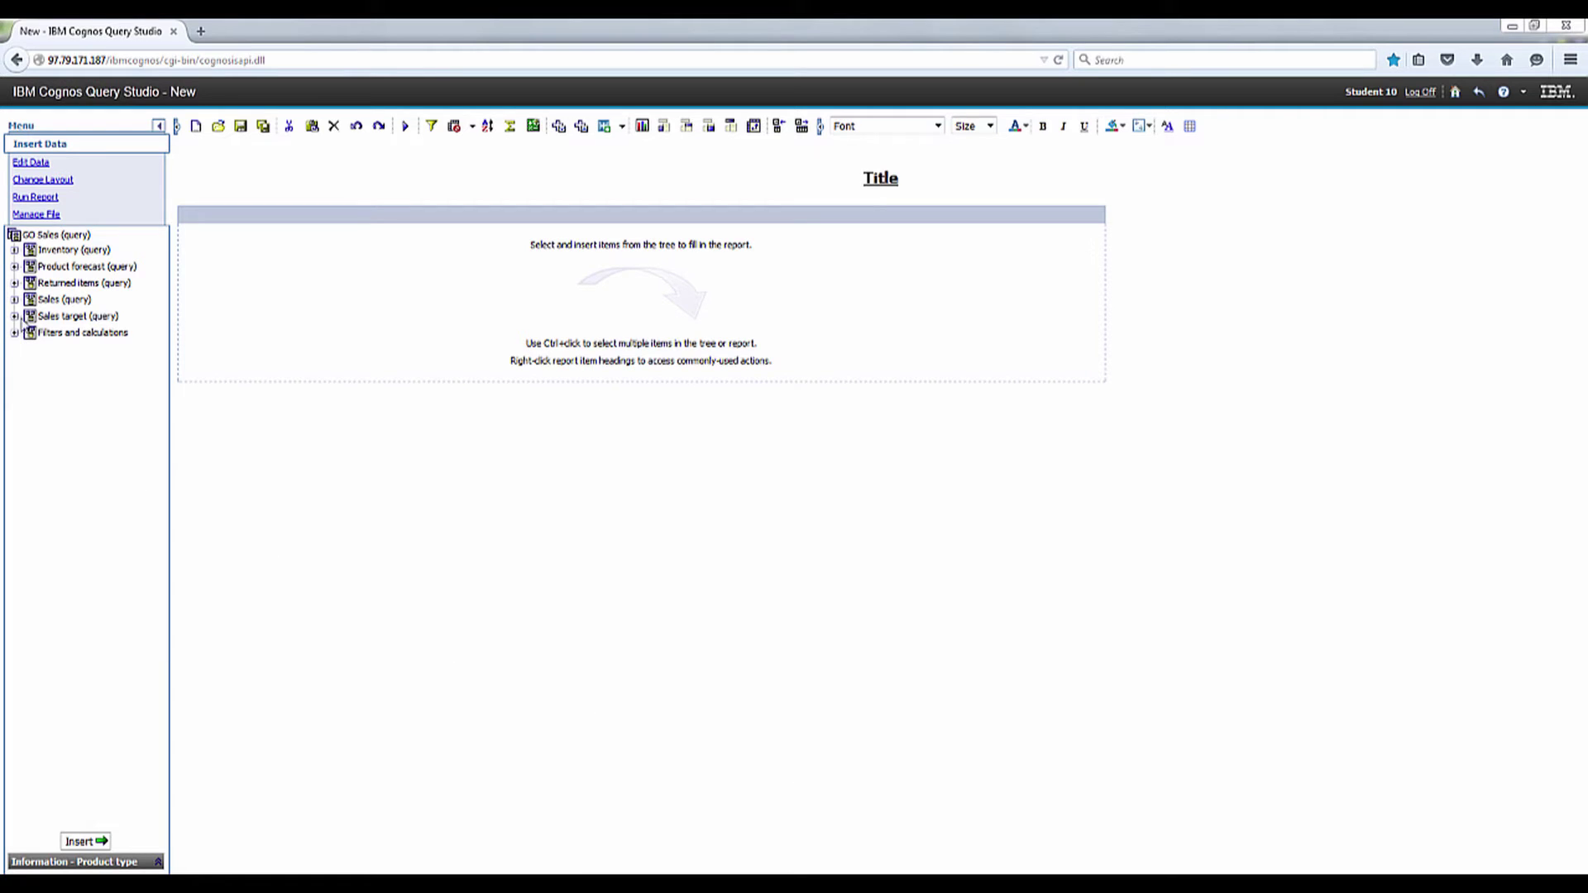
- Add Product line and Year columns from the Sales (query) Products and Time folders
{"action": "left_click", "coordinate": [15, 299]}
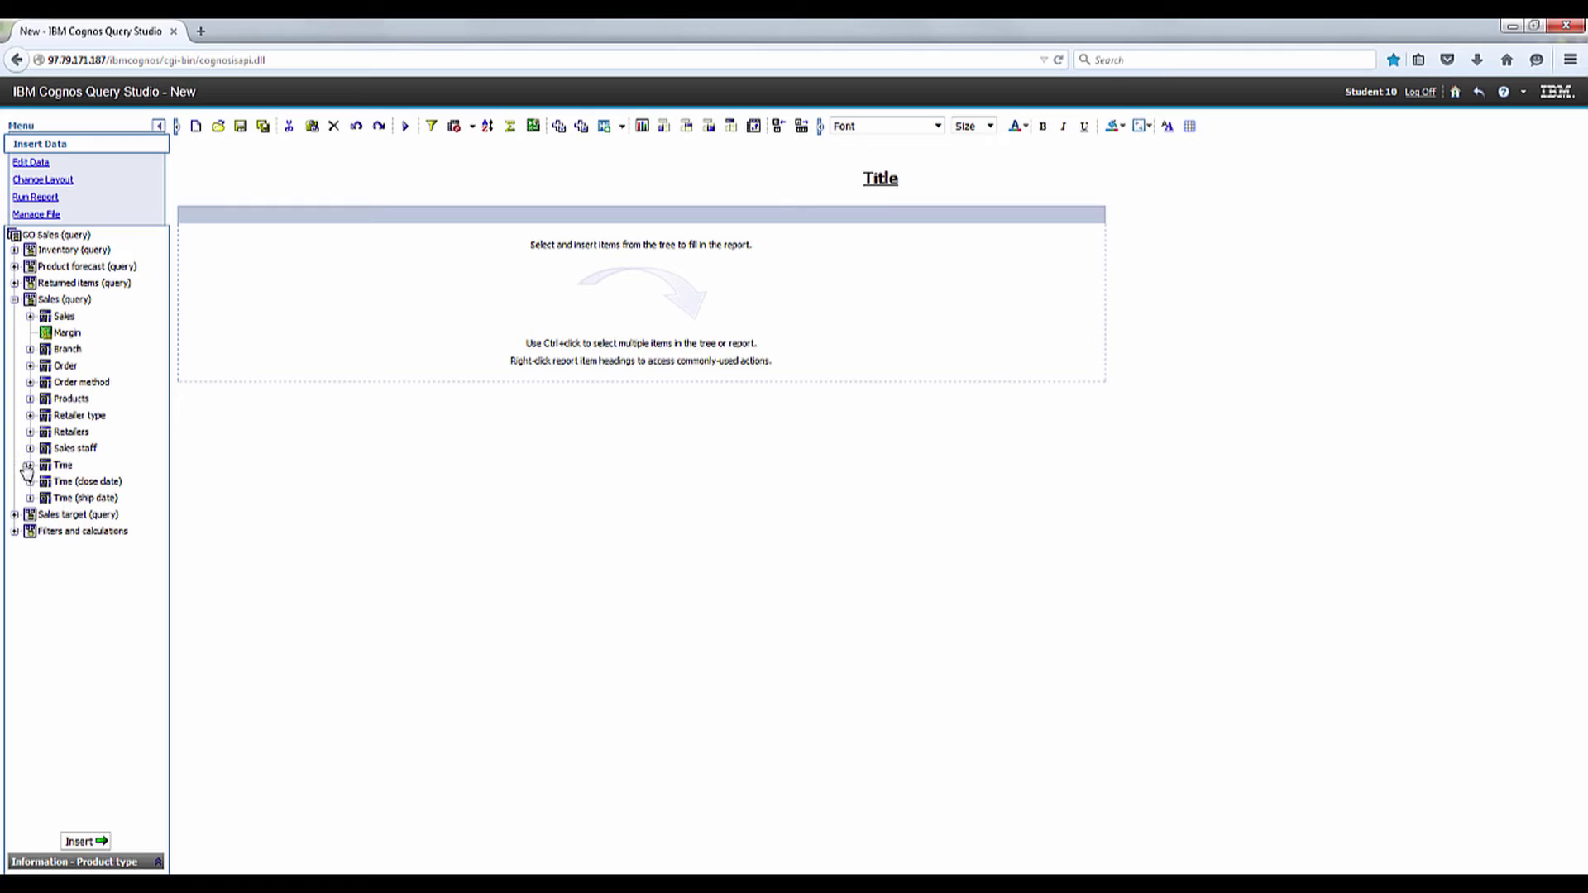
{"action": "left_click", "coordinate": [30, 399]}
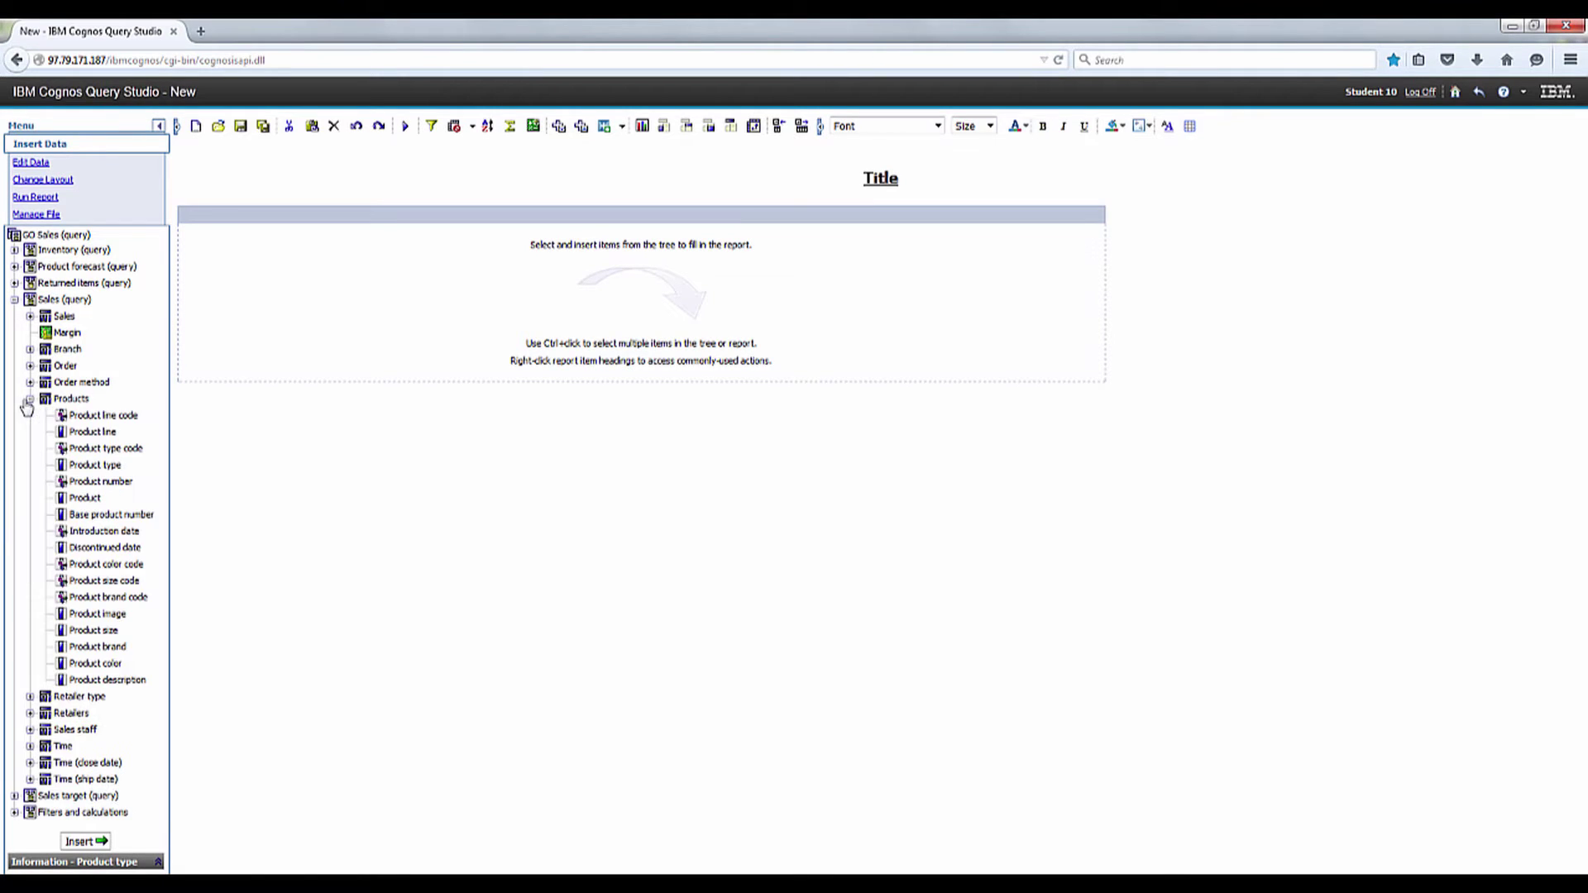
{"action": "left_click", "coordinate": [97, 432]}
{"action": "left_click", "coordinate": [87, 842]}
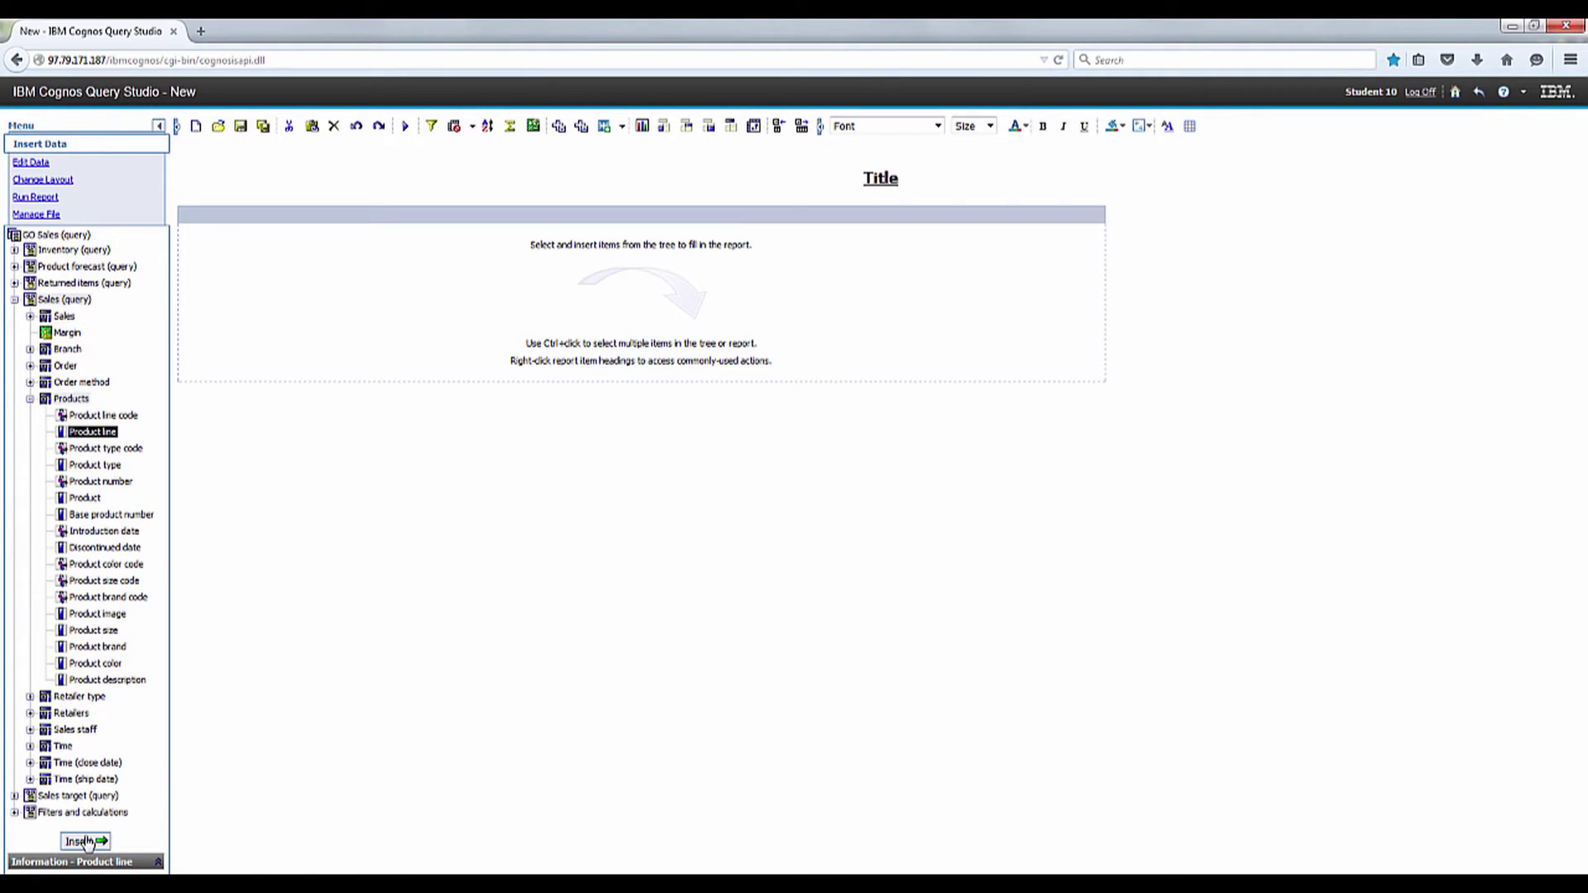
{"action": "left_click", "coordinate": [31, 746]}
{"action": "left_click", "coordinate": [78, 763]}
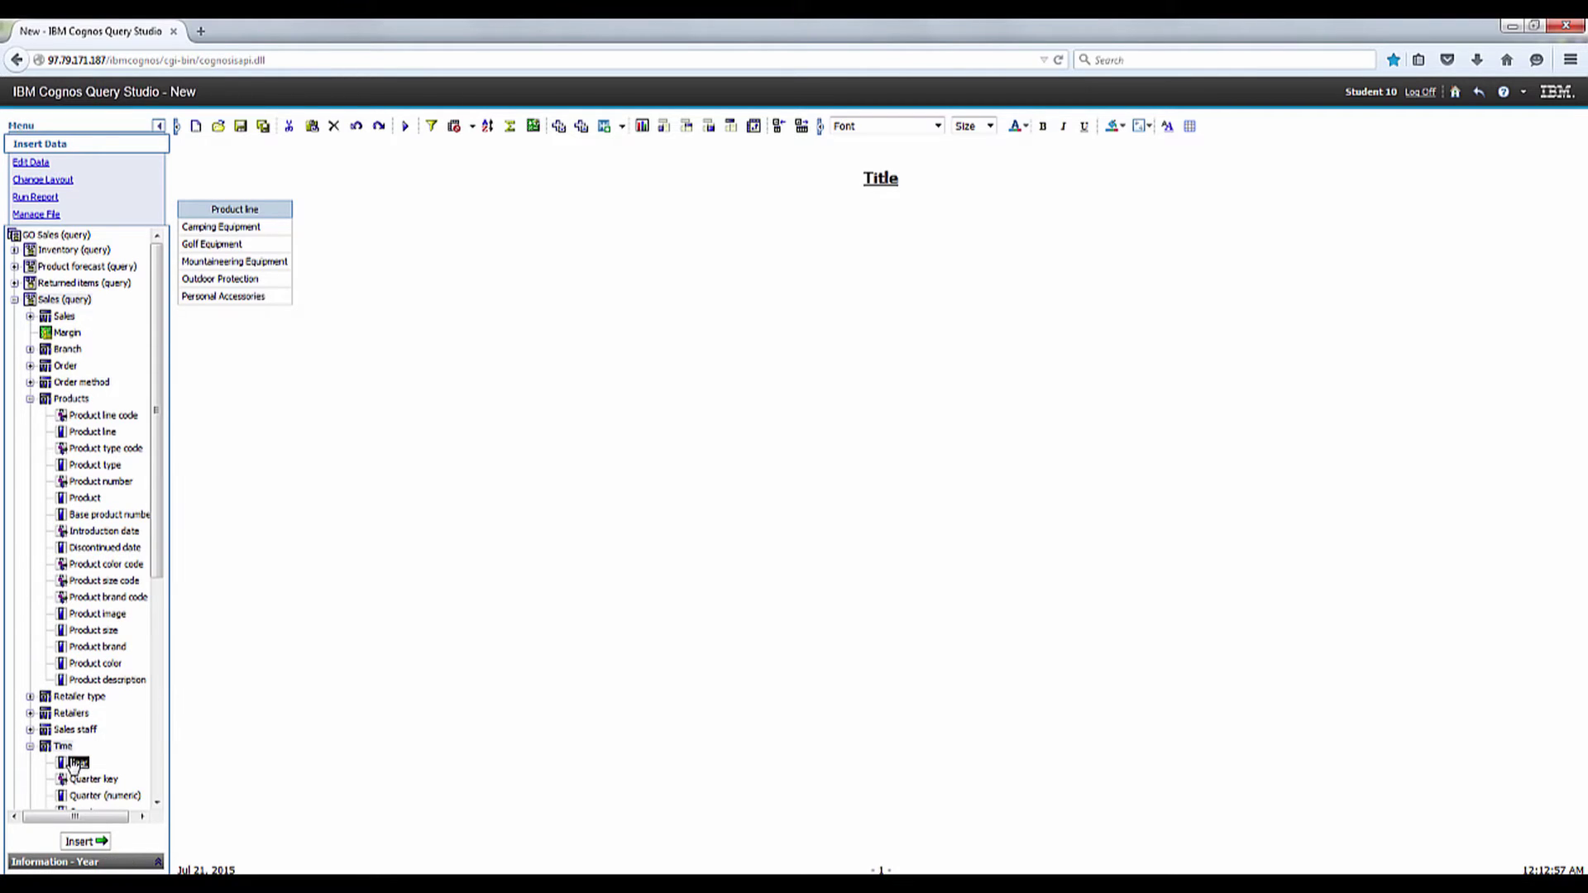
{"action": "left_click", "coordinate": [86, 841]}
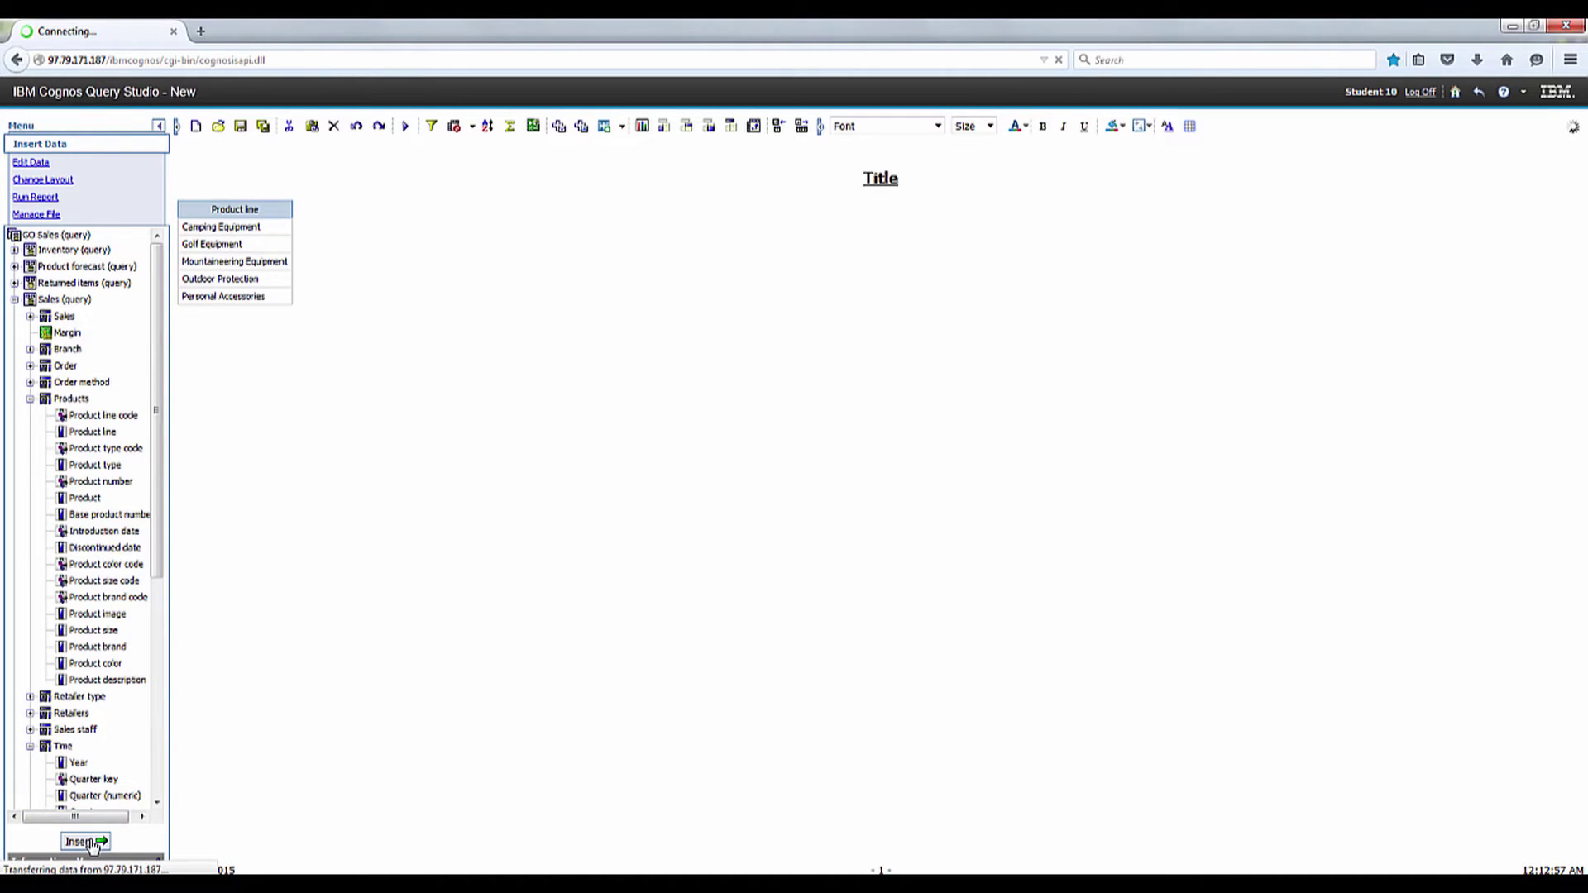
- Add the Retailer column, then the Revenue and Gross profit measures
{"action": "left_click", "coordinate": [29, 713]}
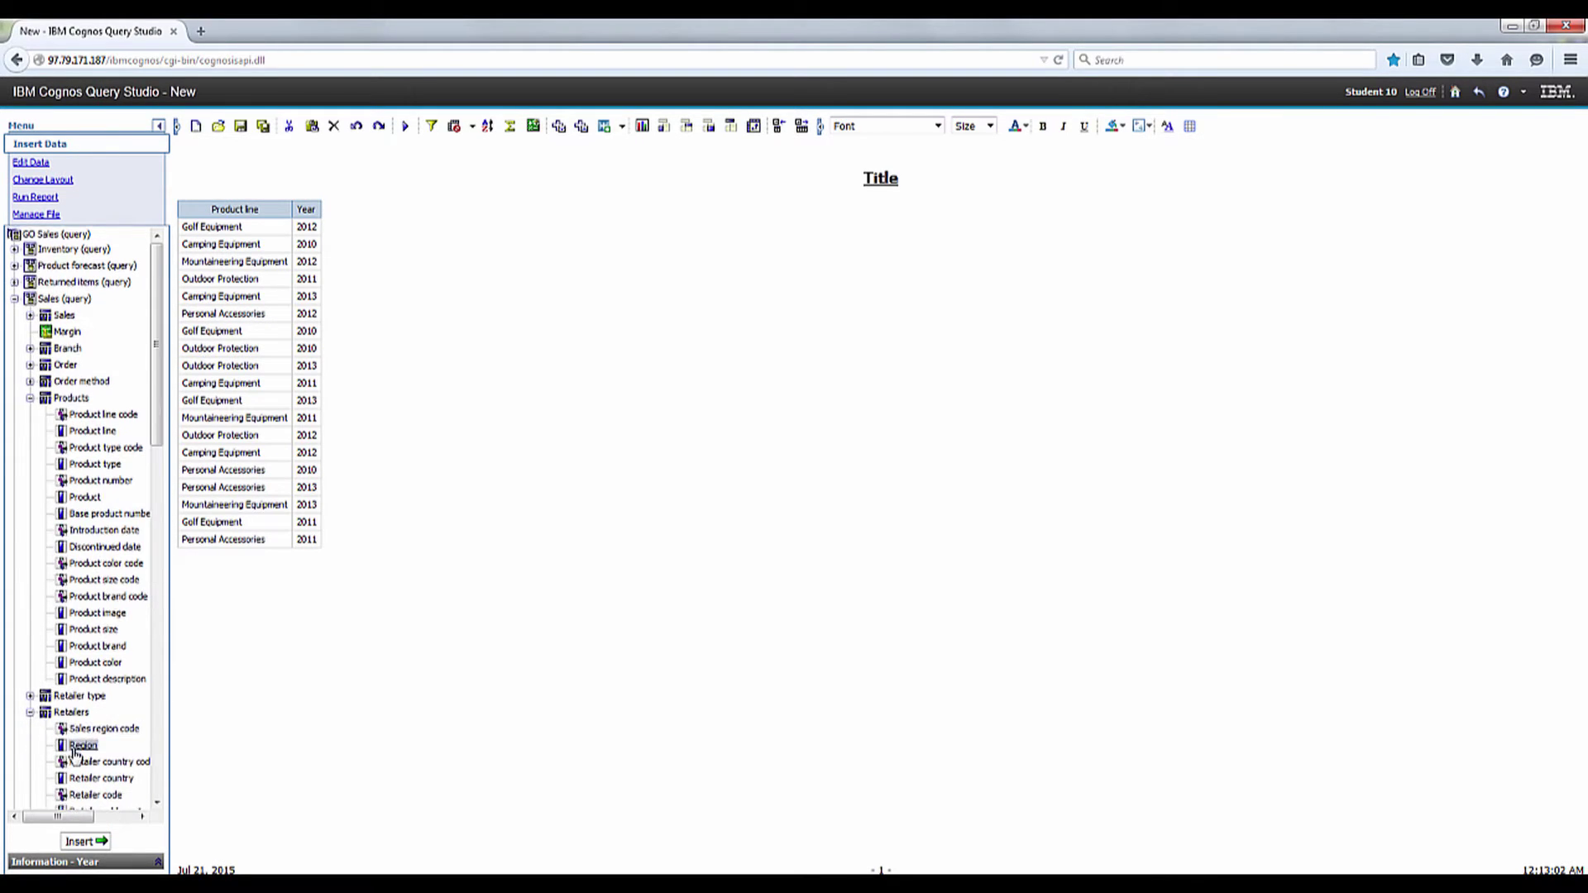
{"action": "scroll", "coordinate": [83, 745], "scroll_direction": "down", "scroll_amount": 3}
{"action": "left_click", "coordinate": [84, 772]}
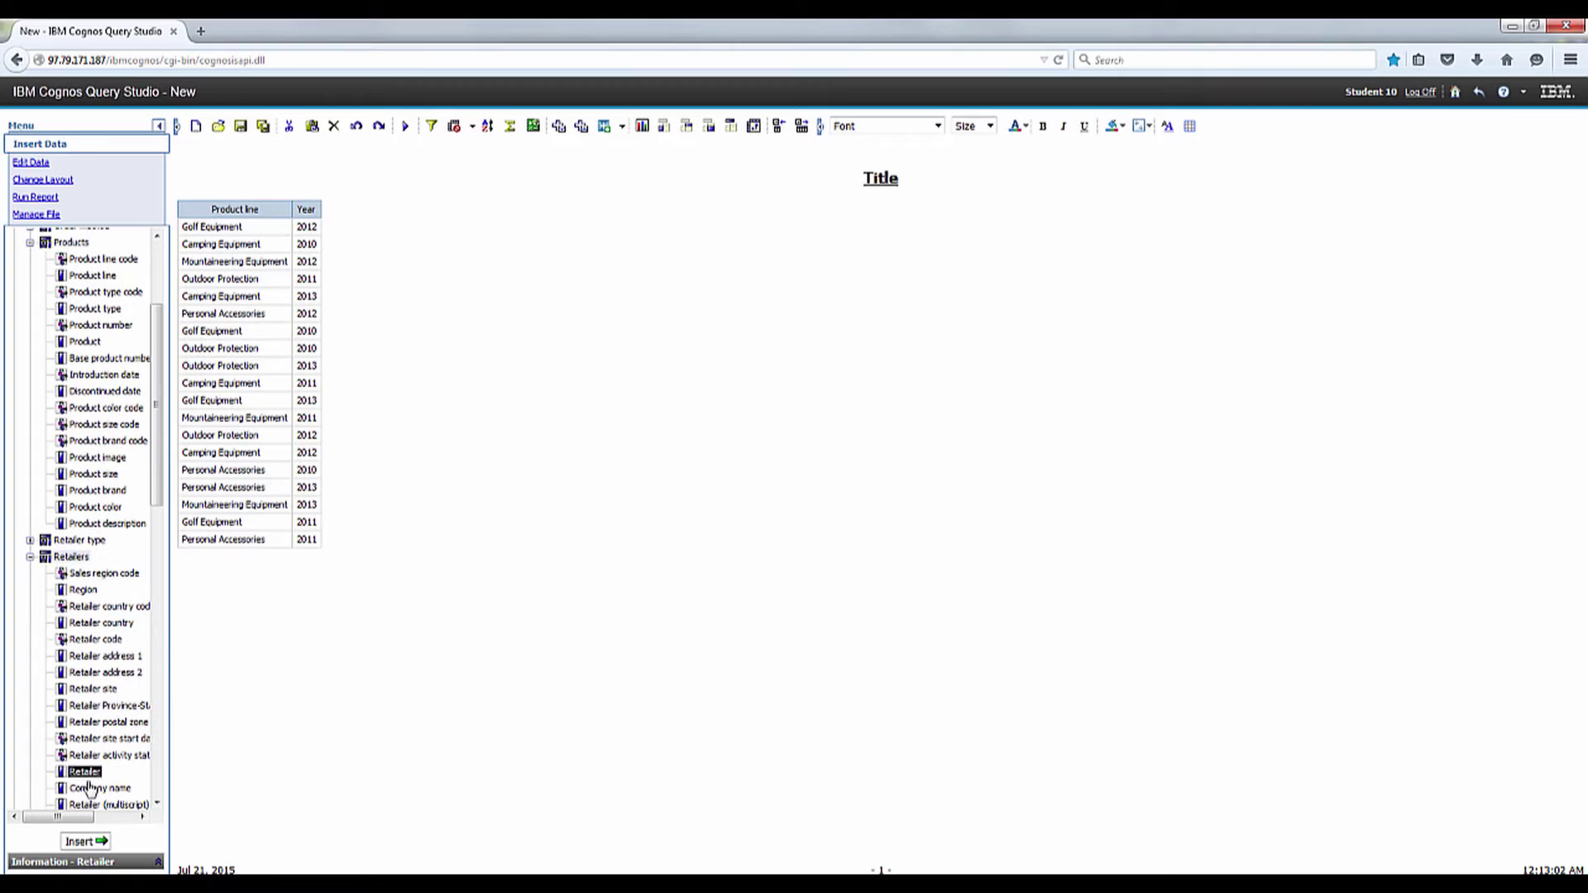
{"action": "left_click", "coordinate": [82, 842]}
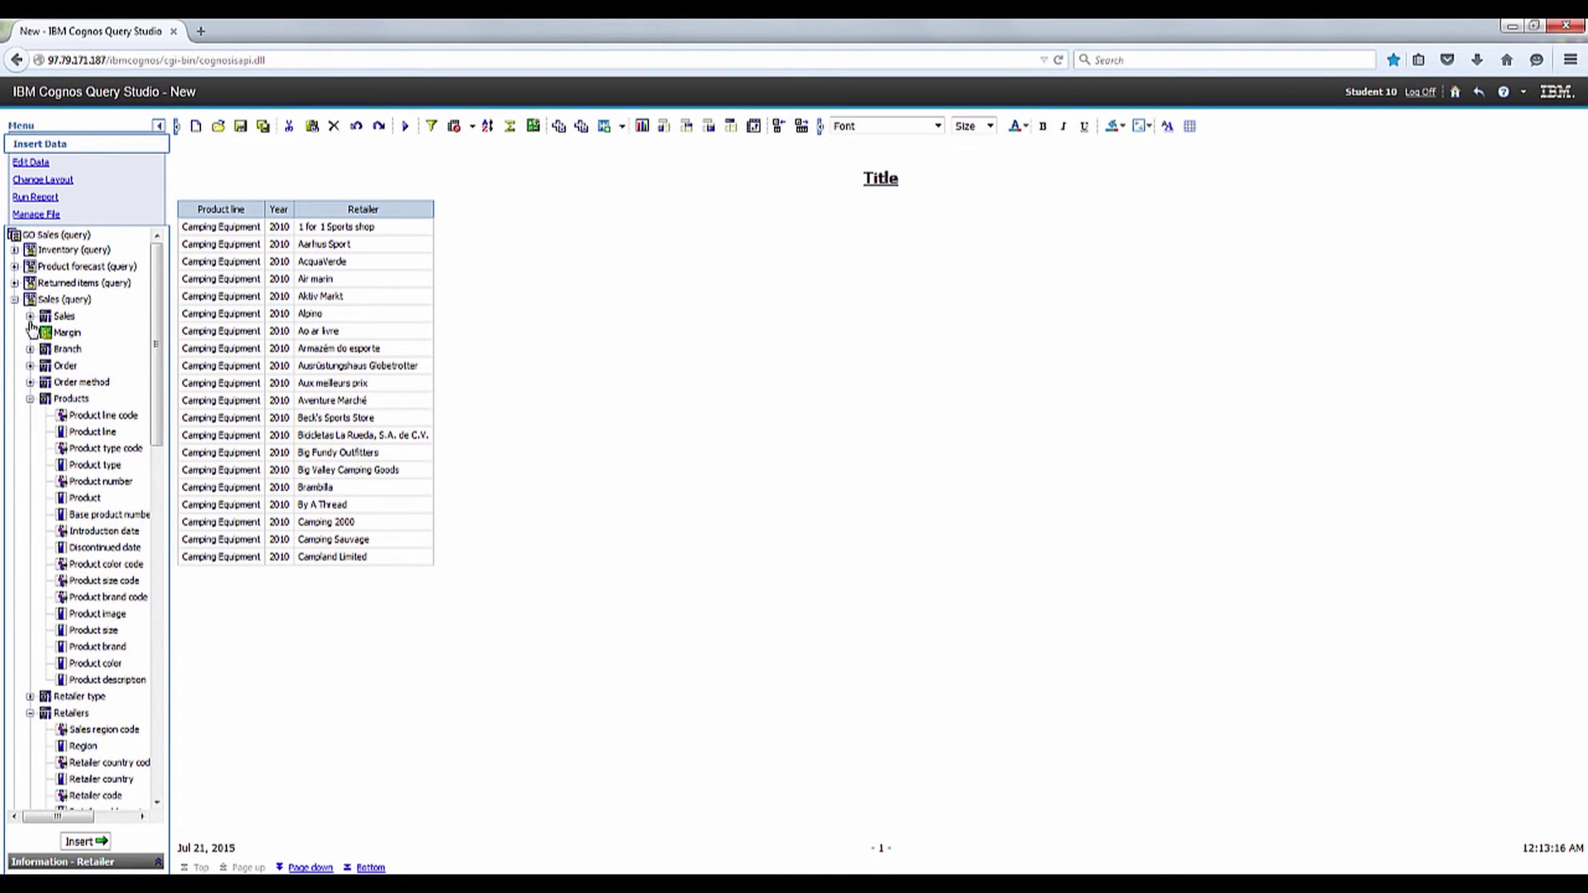
{"action": "left_click", "coordinate": [30, 317]}
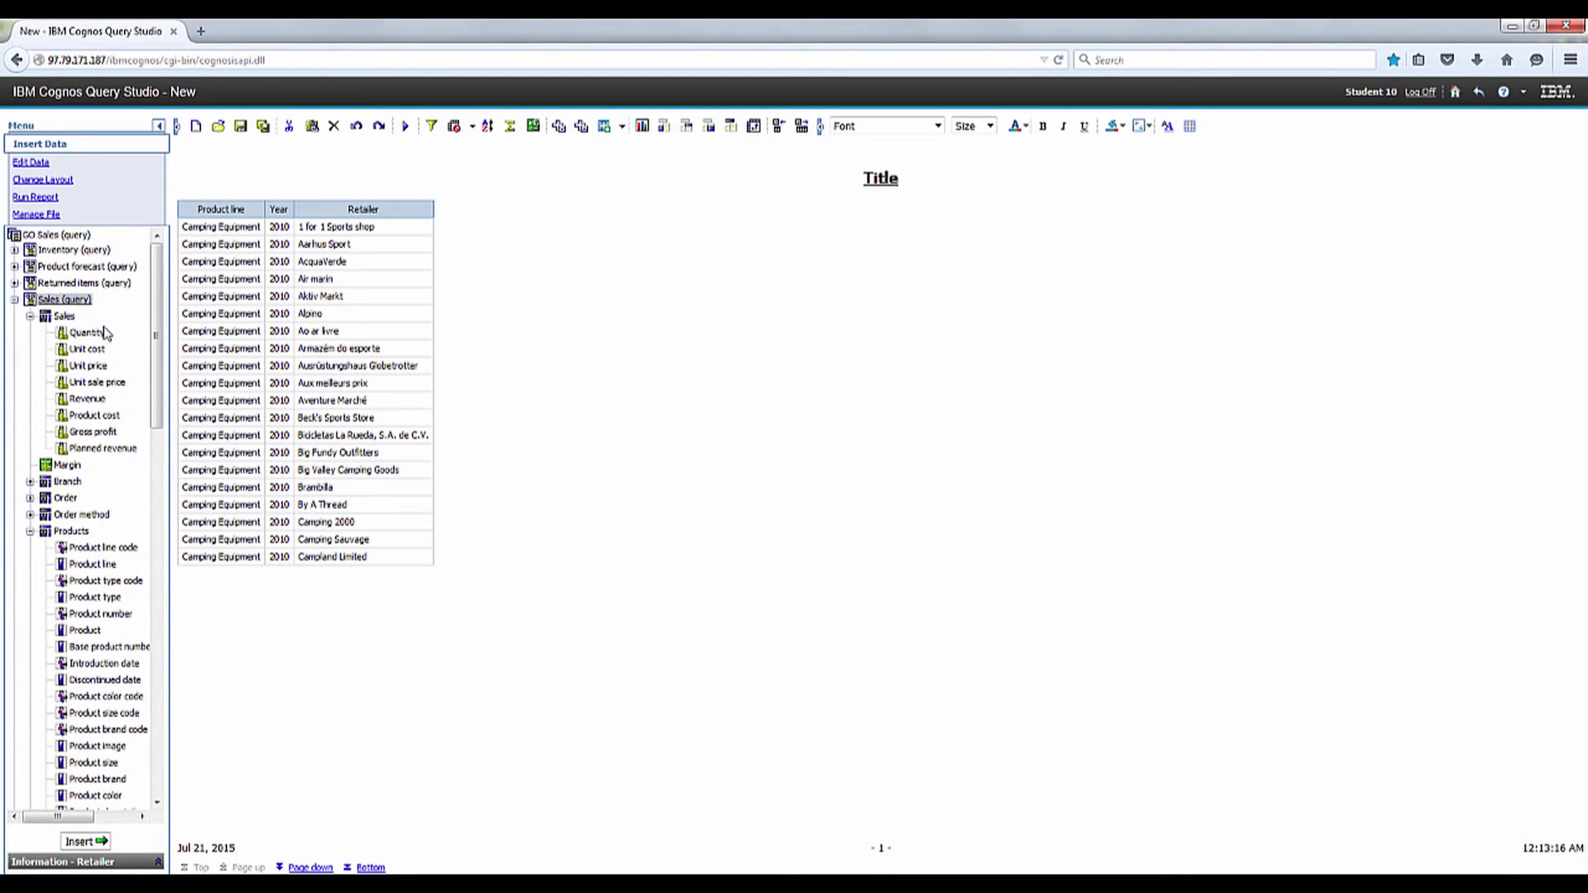
{"action": "left_click", "coordinate": [87, 399]}
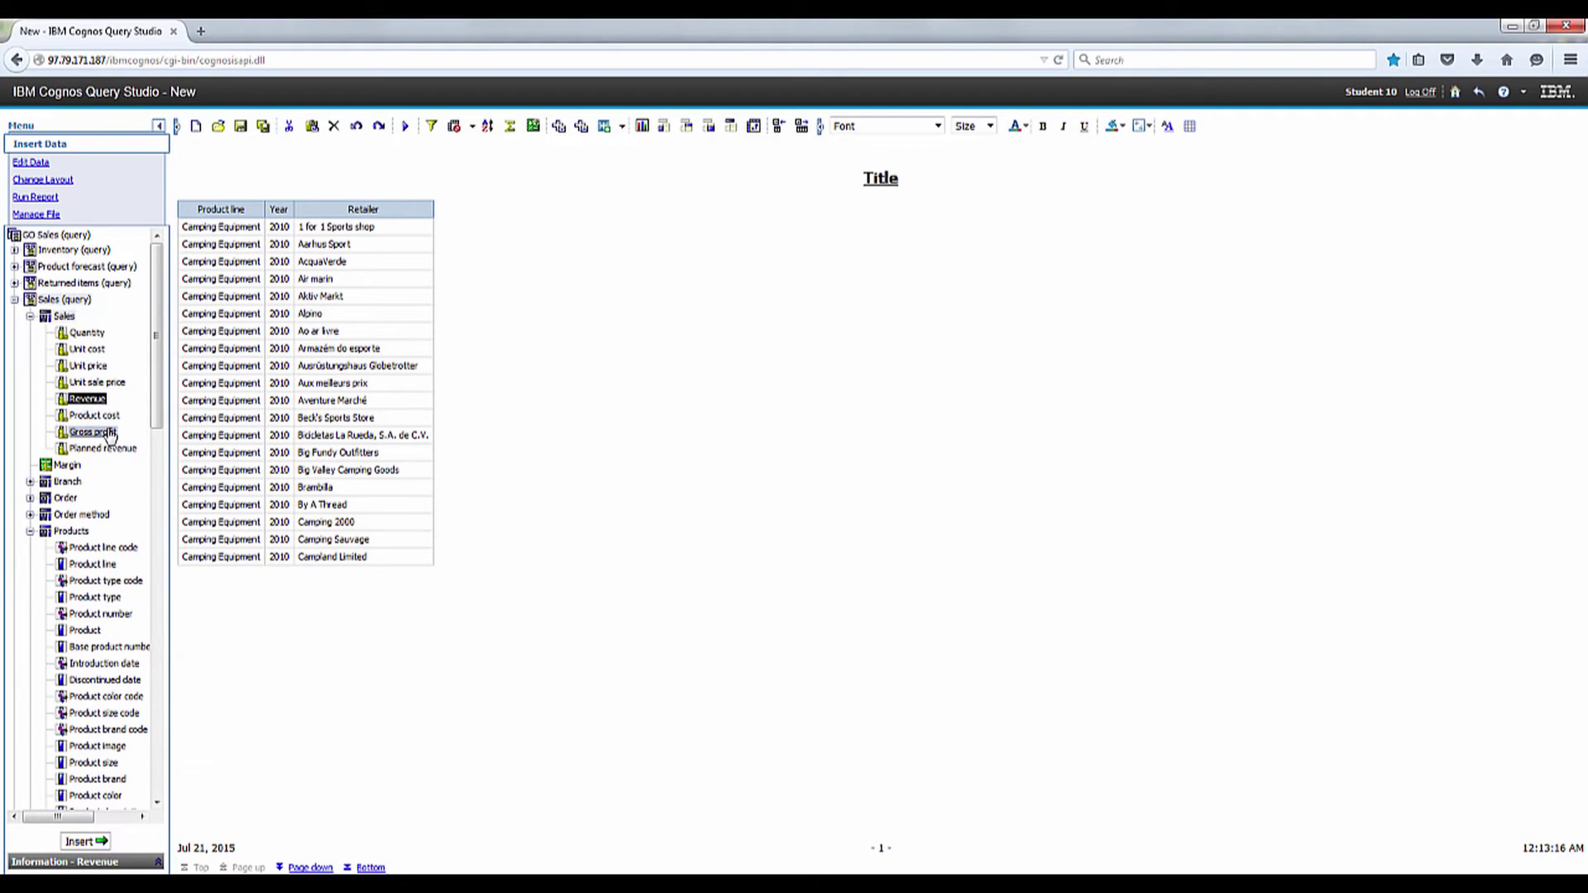
{"action": "left_click", "coordinate": [93, 431], "text": "ctrl"}
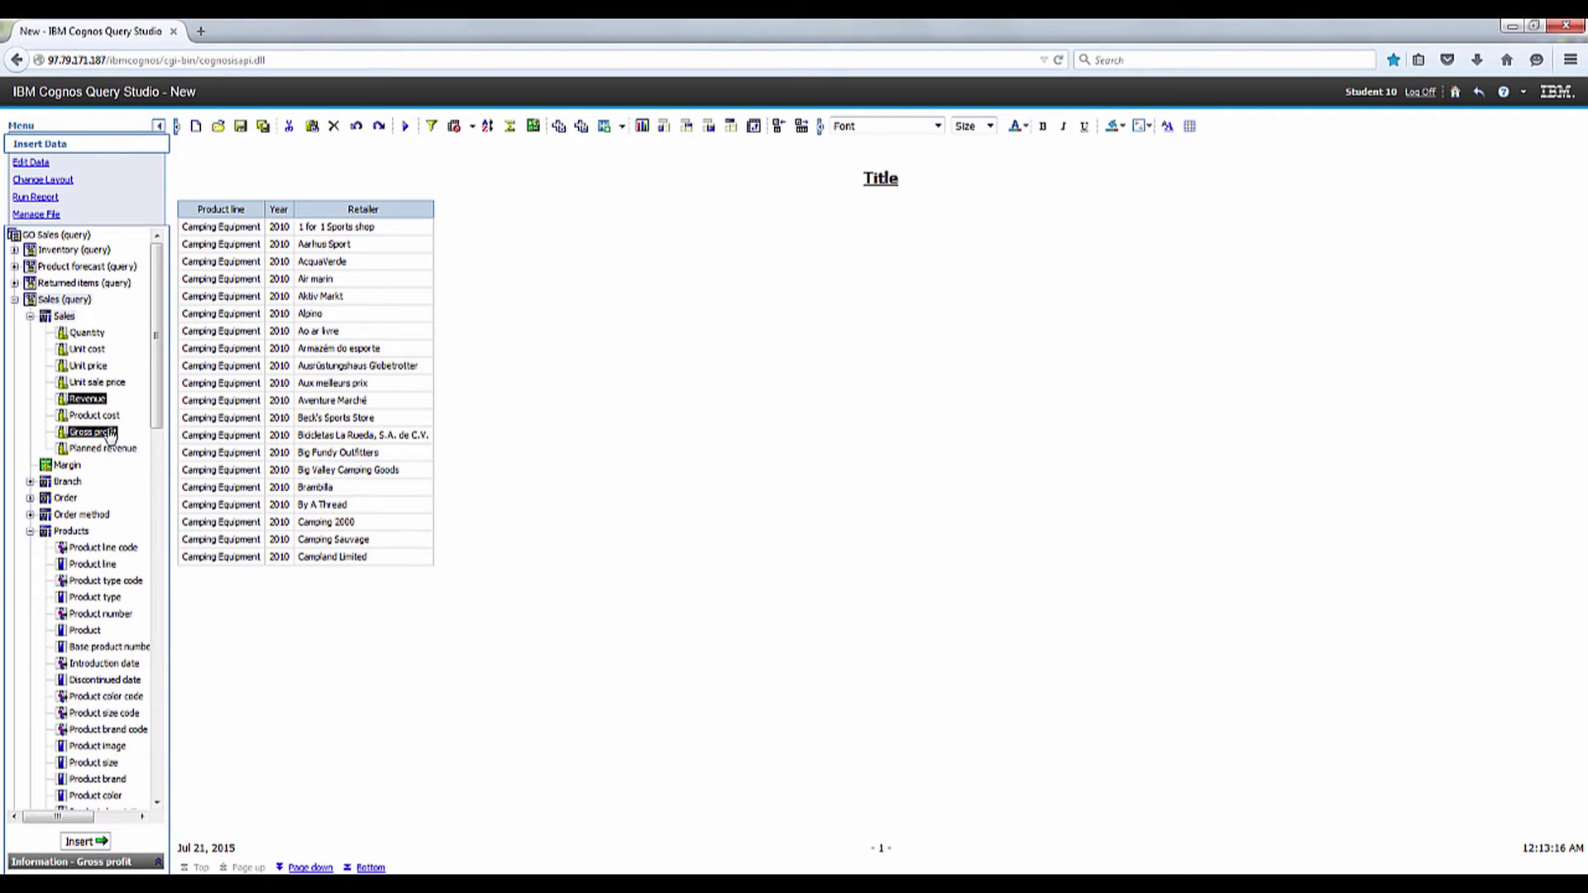
{"action": "left_click", "coordinate": [80, 842]}
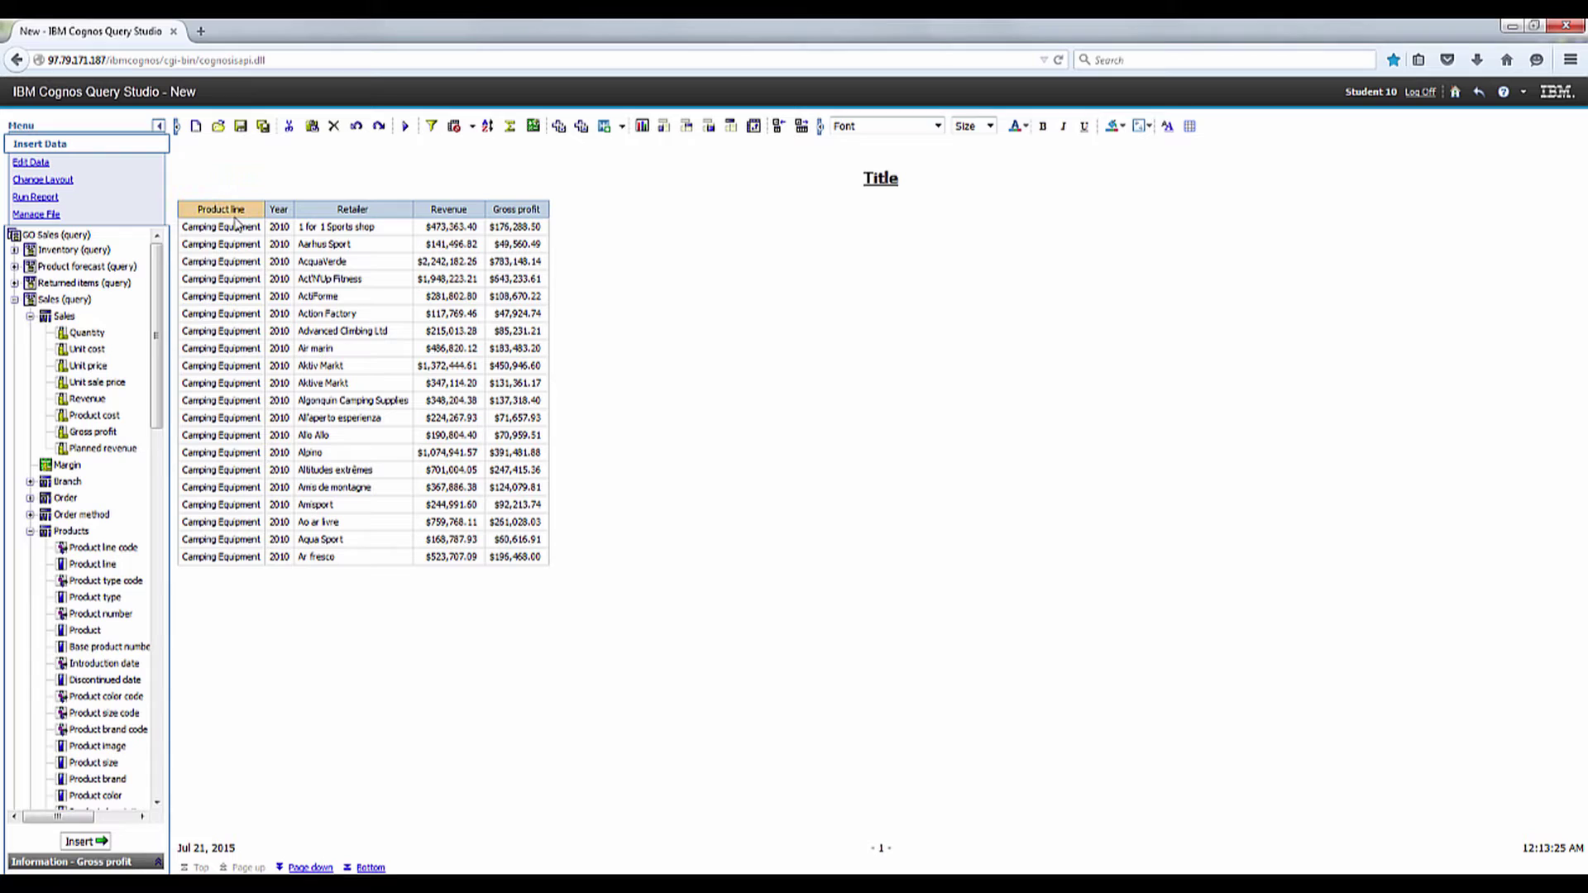
- Filter Product line to Camping Equipment
{"action": "left_click", "coordinate": [431, 128]}
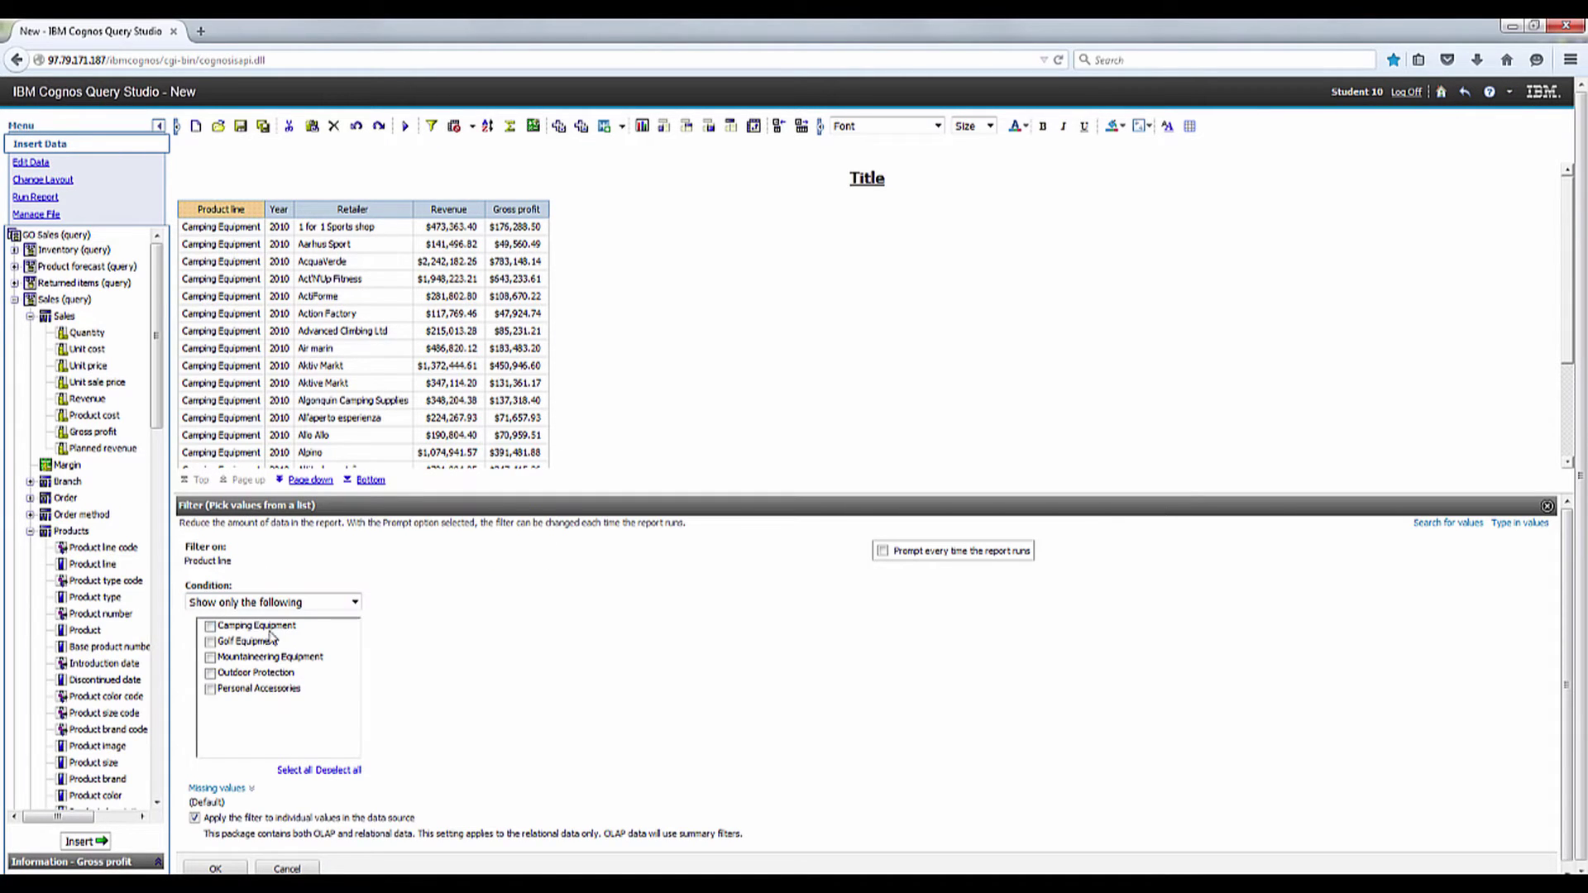
{"action": "left_click", "coordinate": [210, 627]}
{"action": "left_click", "coordinate": [233, 869]}
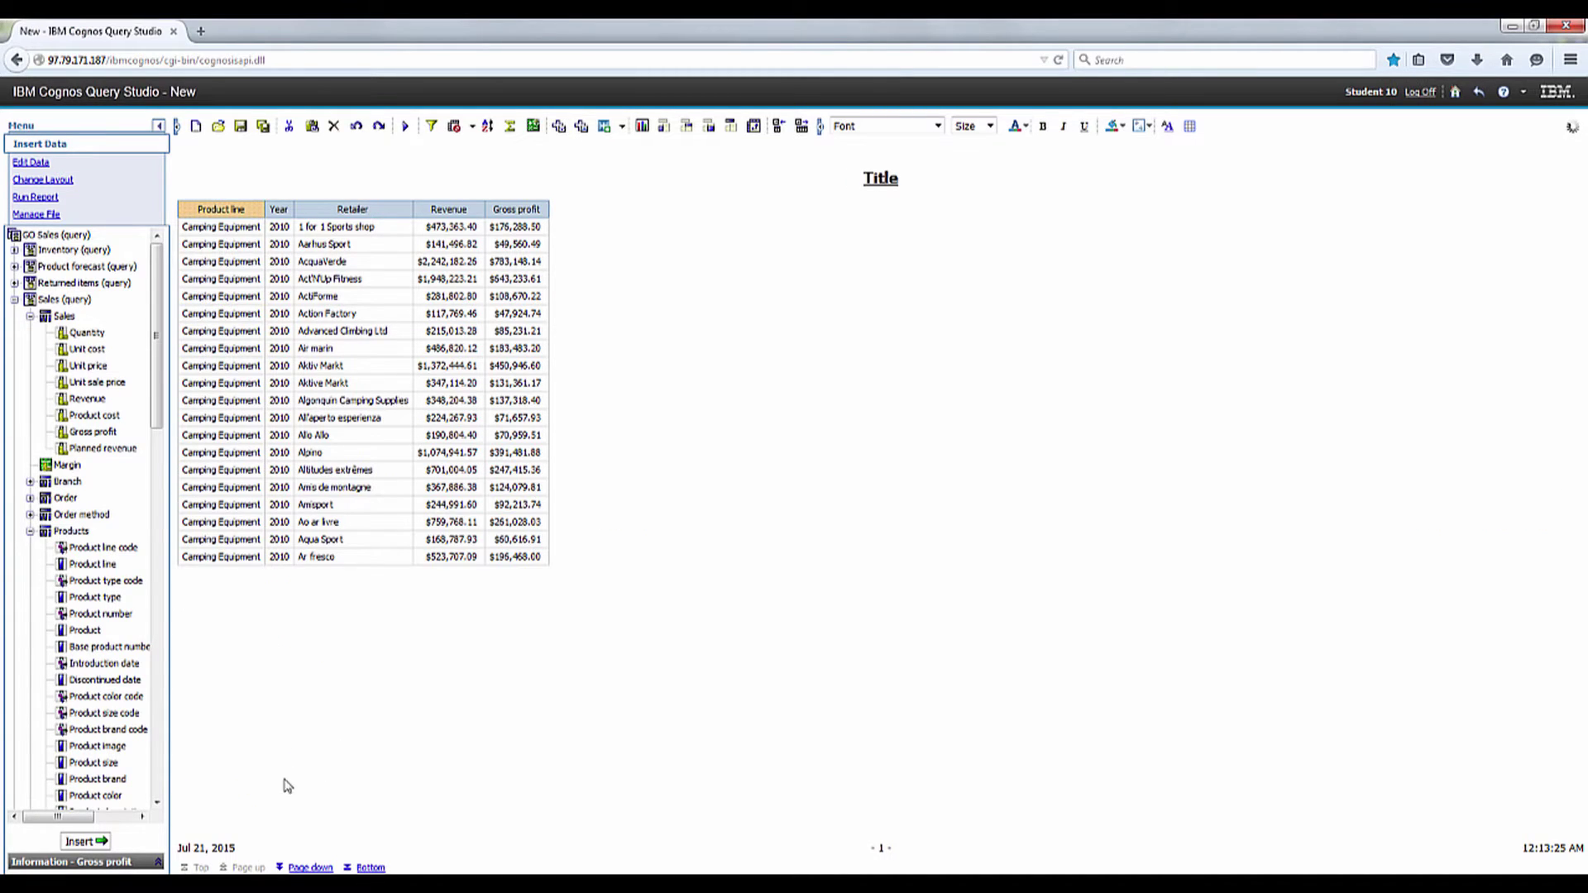
- Filter Year from 2010 to 2010 and confirm the combined filters
{"action": "left_click", "coordinate": [281, 229]}
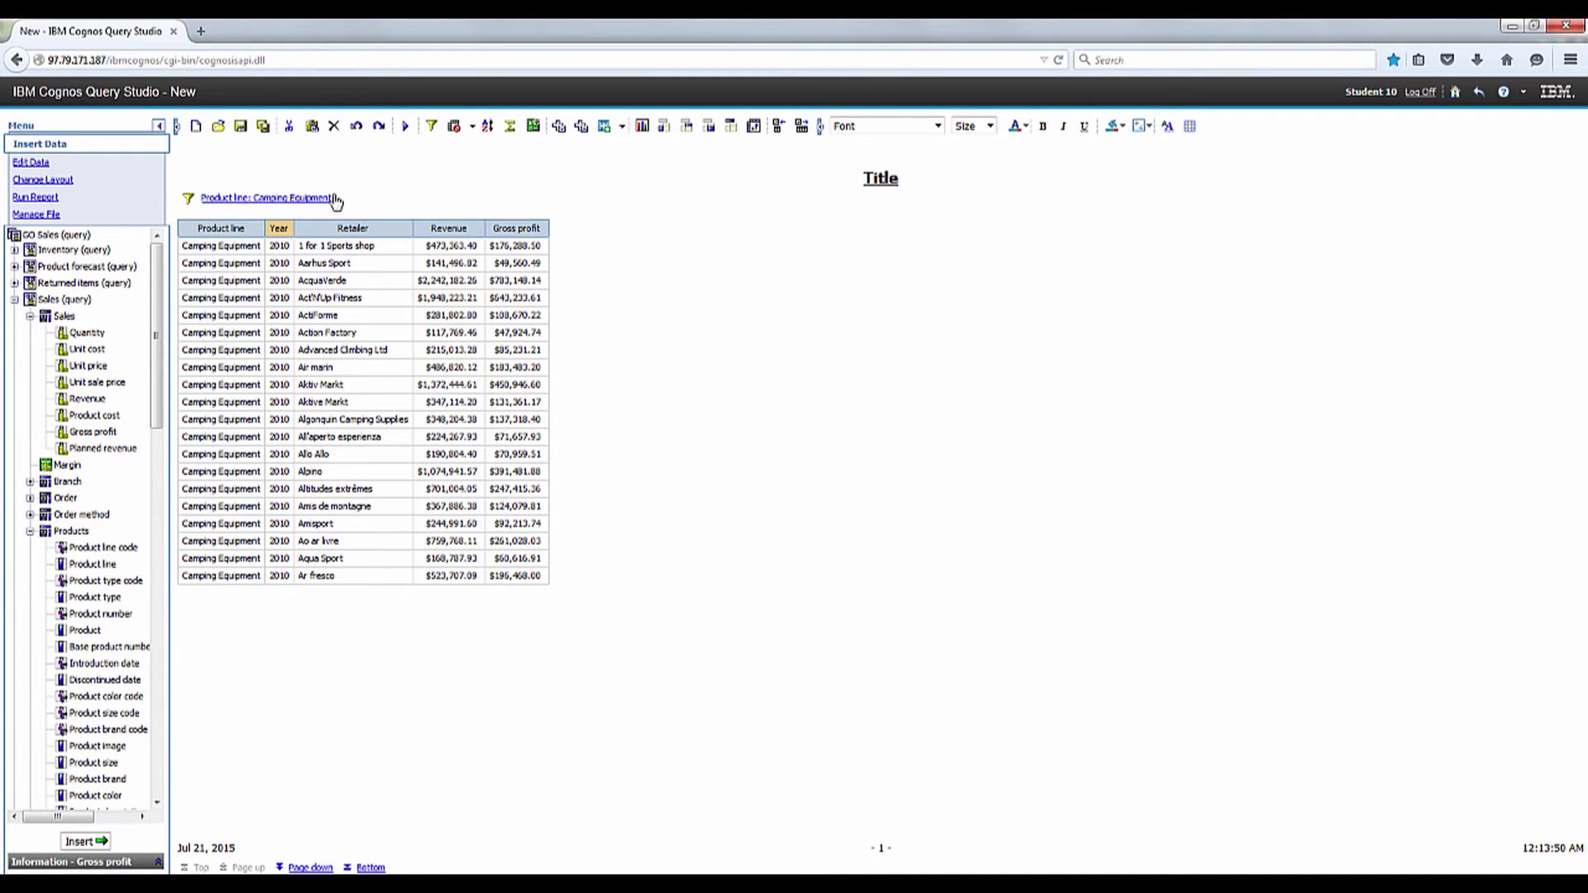
{"action": "left_click", "coordinate": [431, 126]}
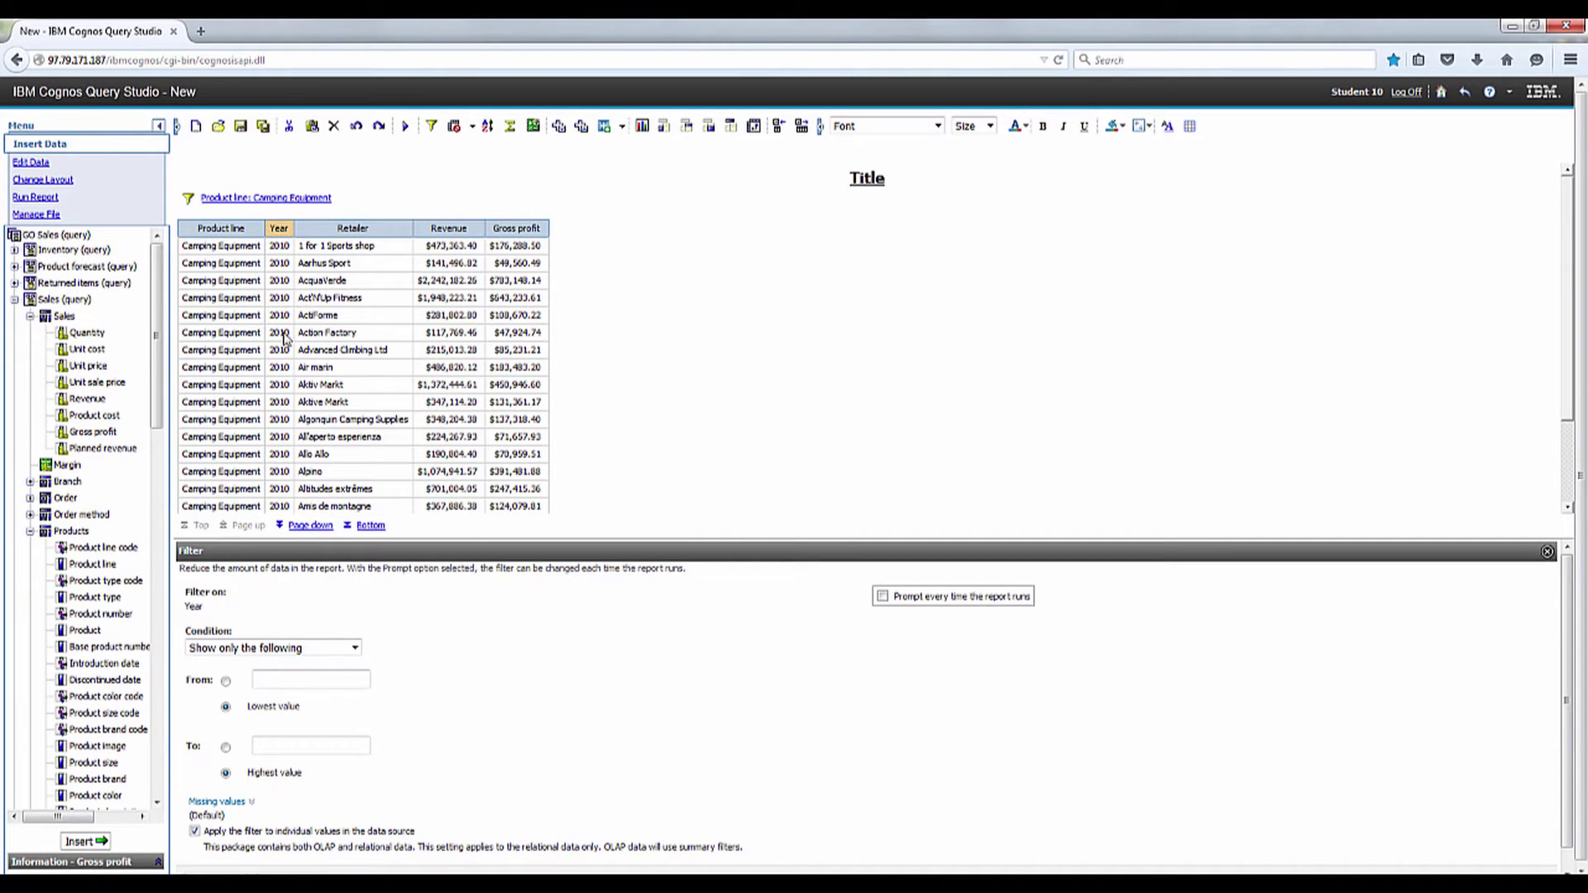
{"action": "left_click", "coordinate": [305, 682]}
{"action": "type", "text": "2010"}
{"action": "left_click", "coordinate": [306, 747]}
{"action": "type", "text": "2010"}
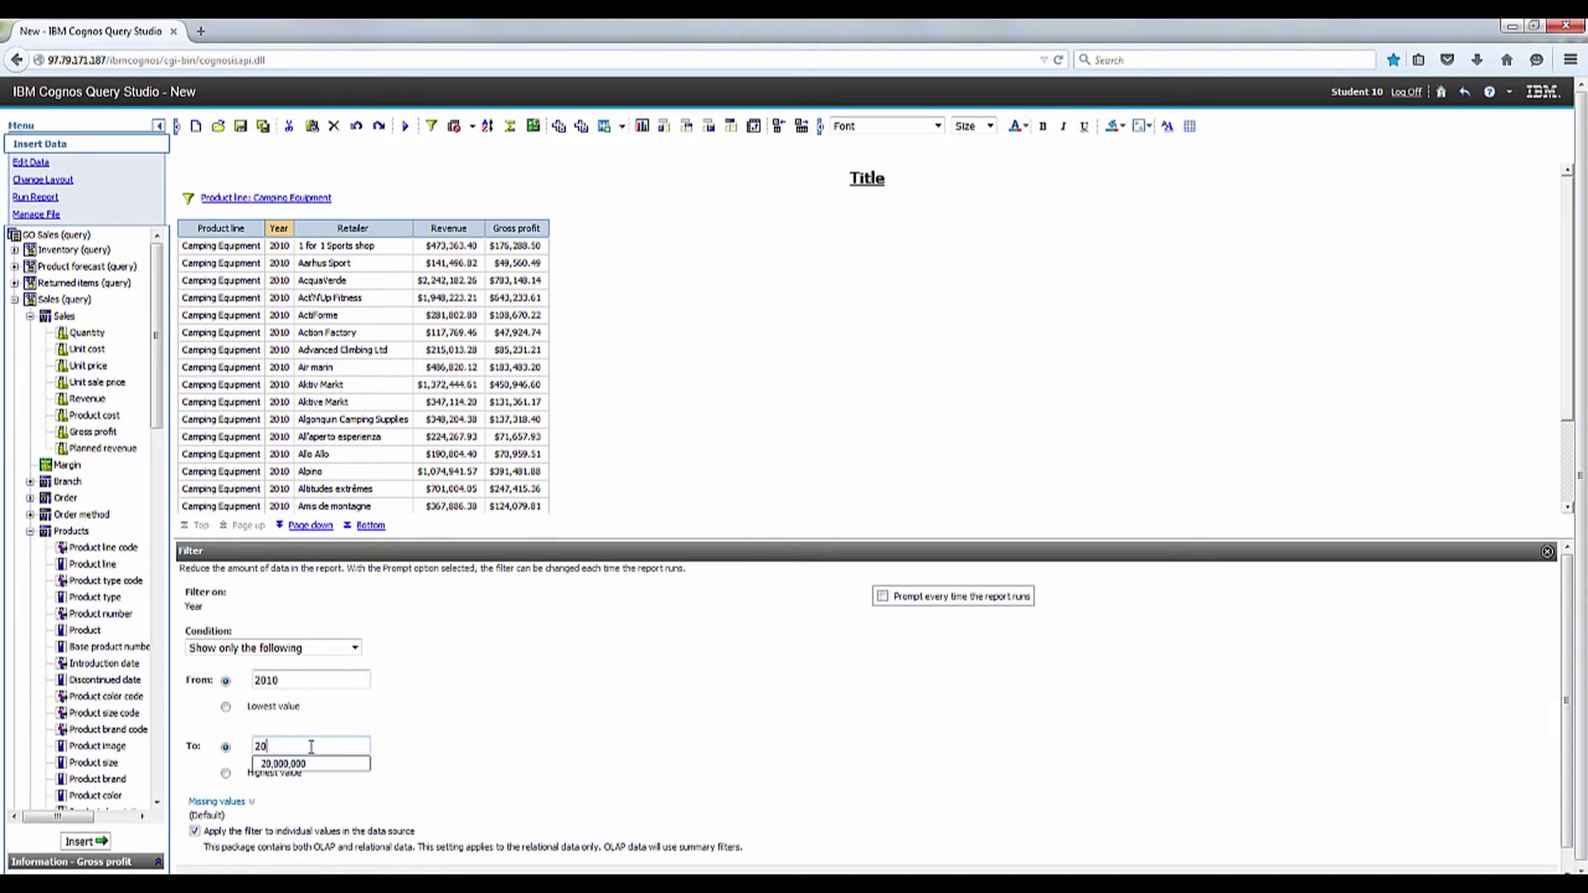
{"action": "scroll", "coordinate": [447, 710], "scroll_direction": "down", "scroll_amount": 1}
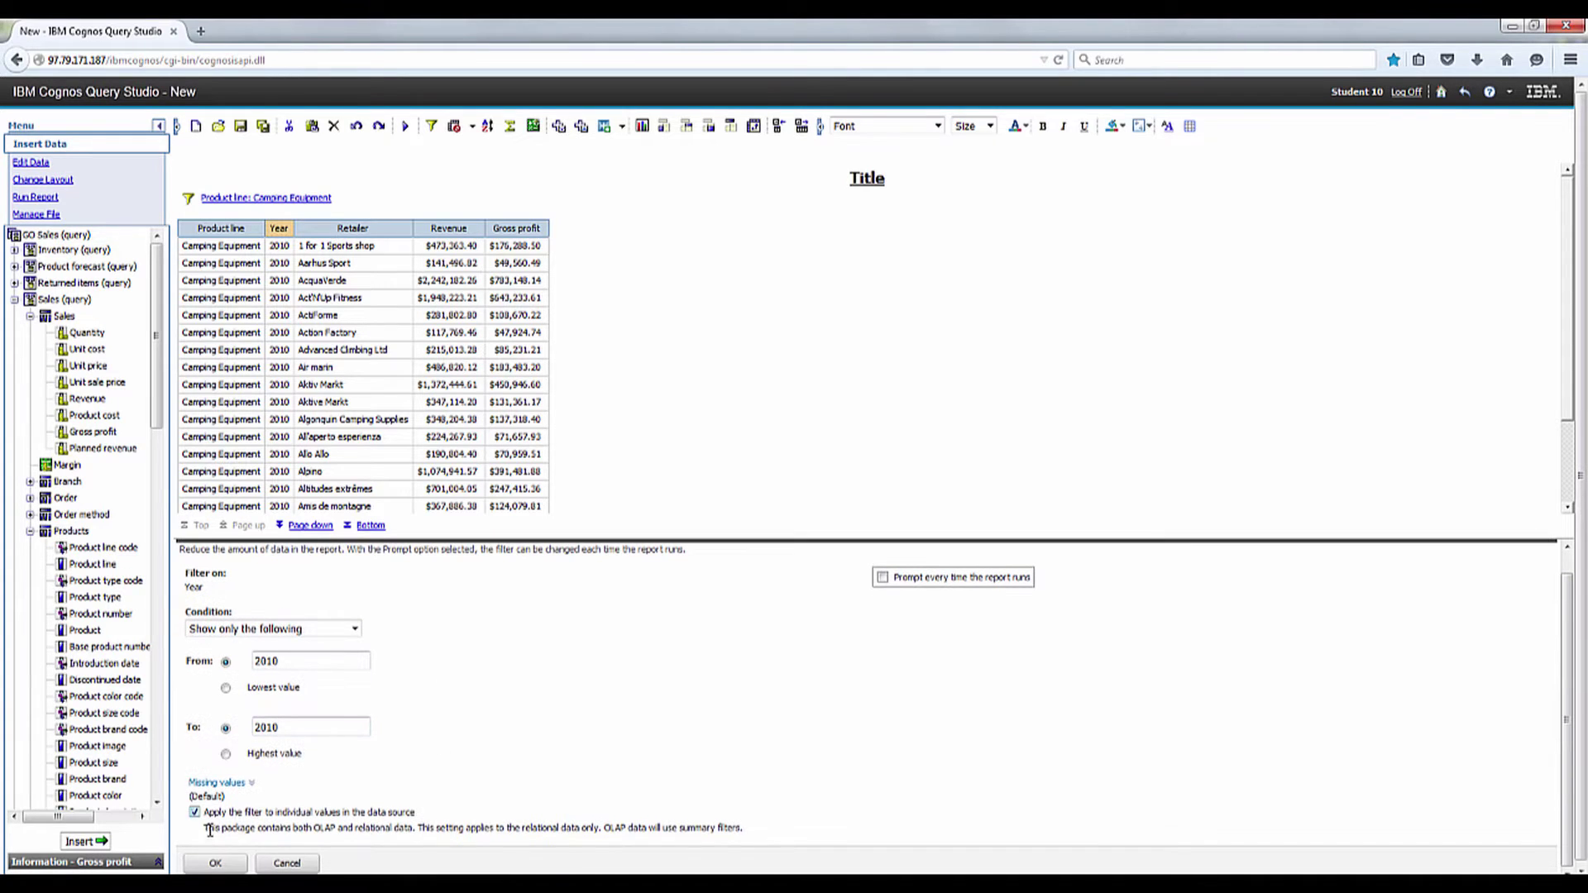
{"action": "left_click", "coordinate": [215, 867]}
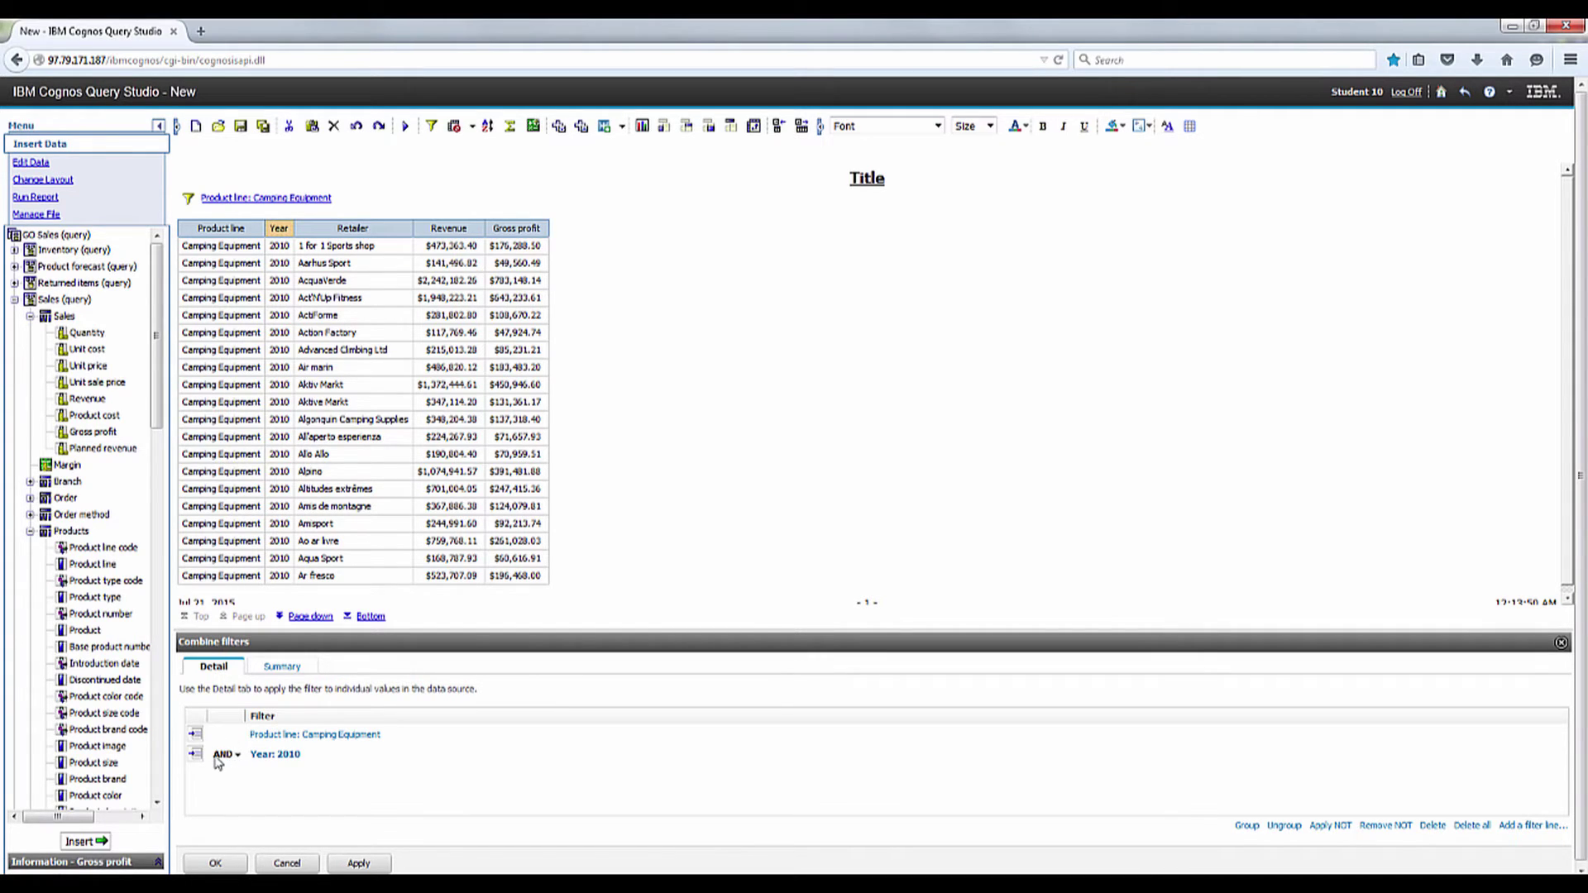
{"action": "left_click", "coordinate": [220, 861]}
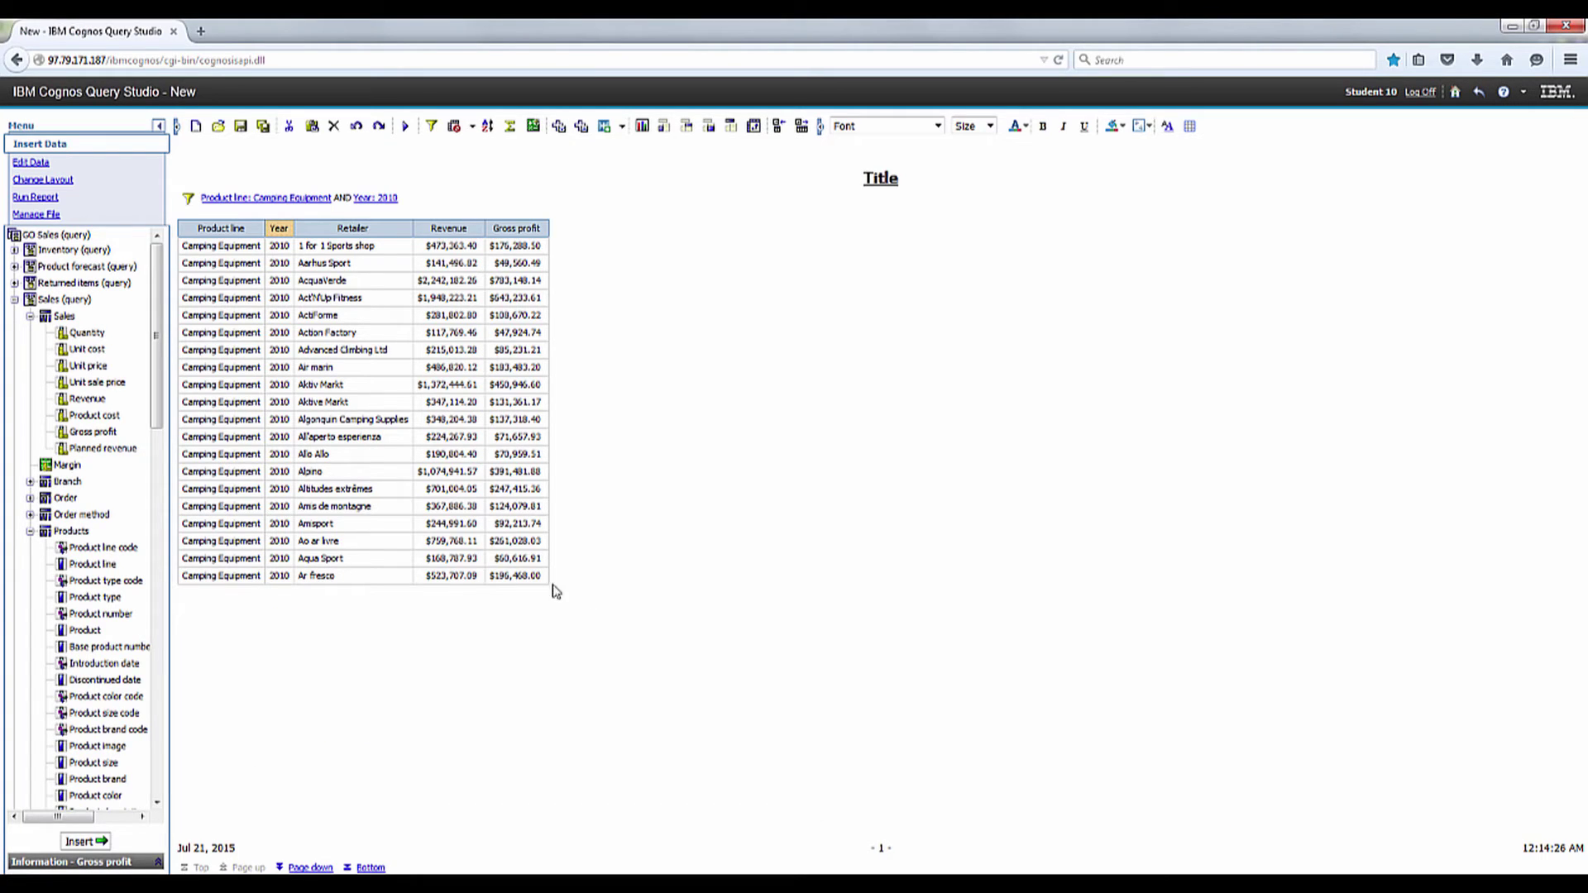
- Sort Revenue descending so Leisure Land's $10,743,838.00 leads
{"action": "left_click", "coordinate": [459, 232]}
{"action": "left_click", "coordinate": [488, 128]}
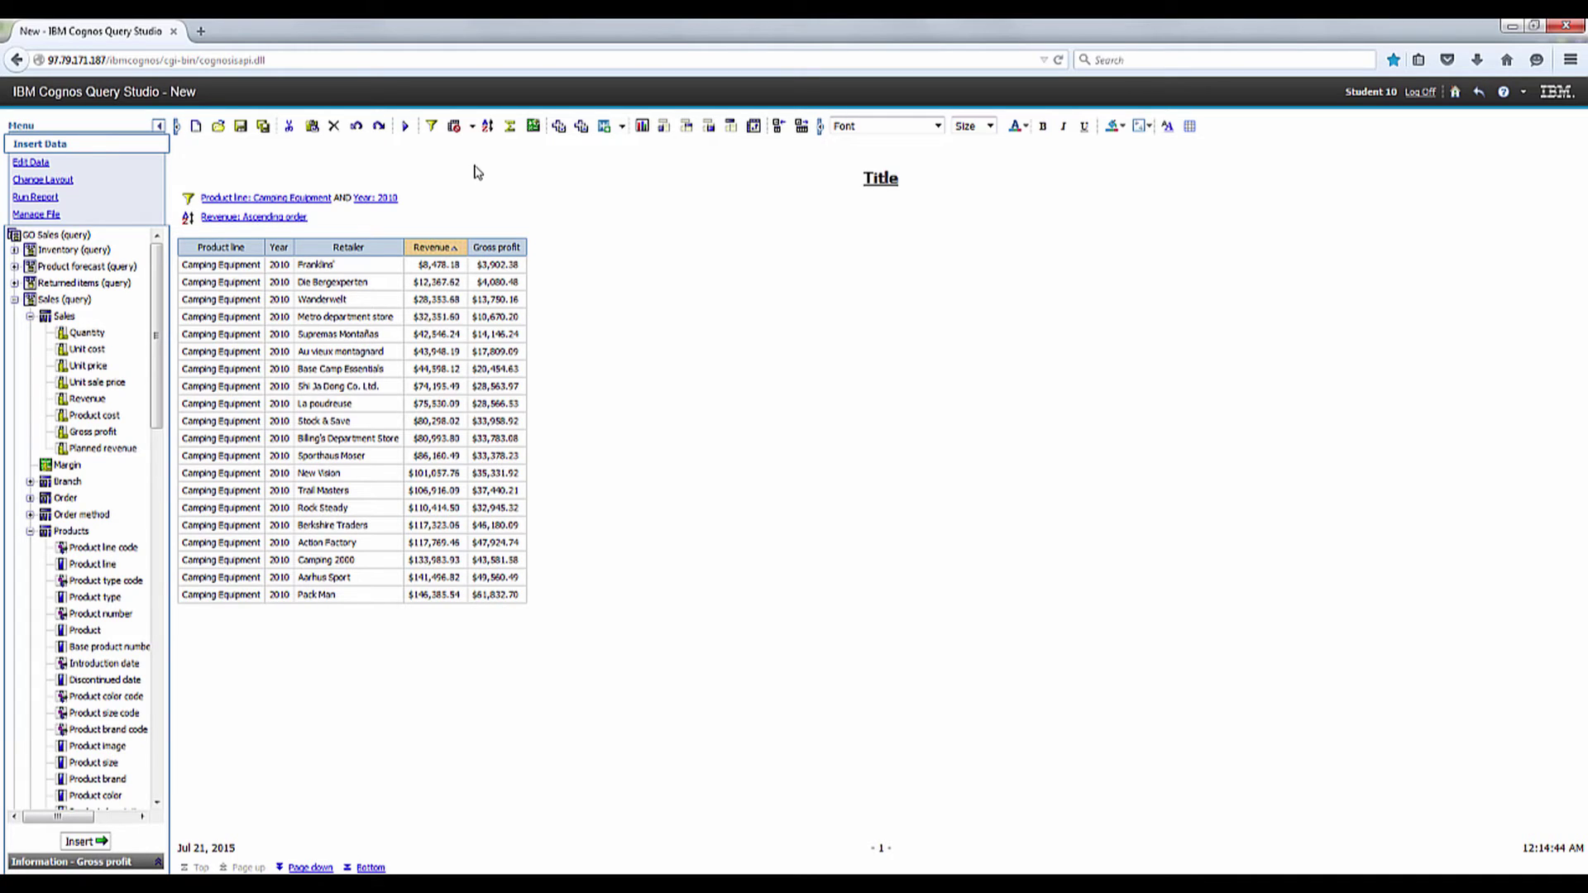
{"action": "left_click", "coordinate": [488, 128]}
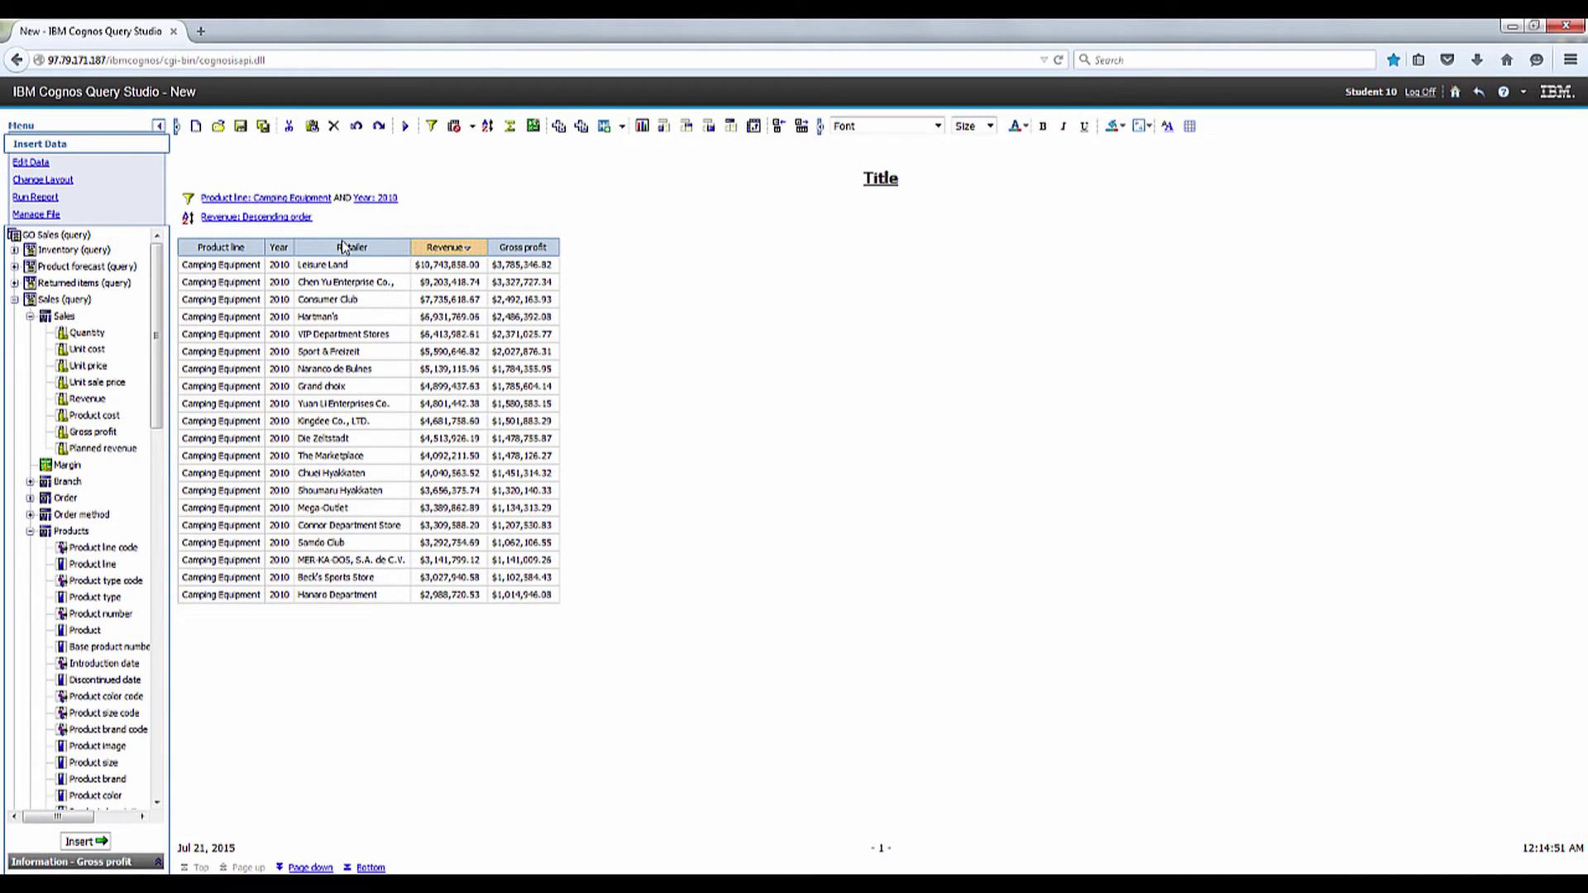
- Add a Retailer filter for Leisure Land and accept the combined filters
{"action": "left_click", "coordinate": [430, 126]}
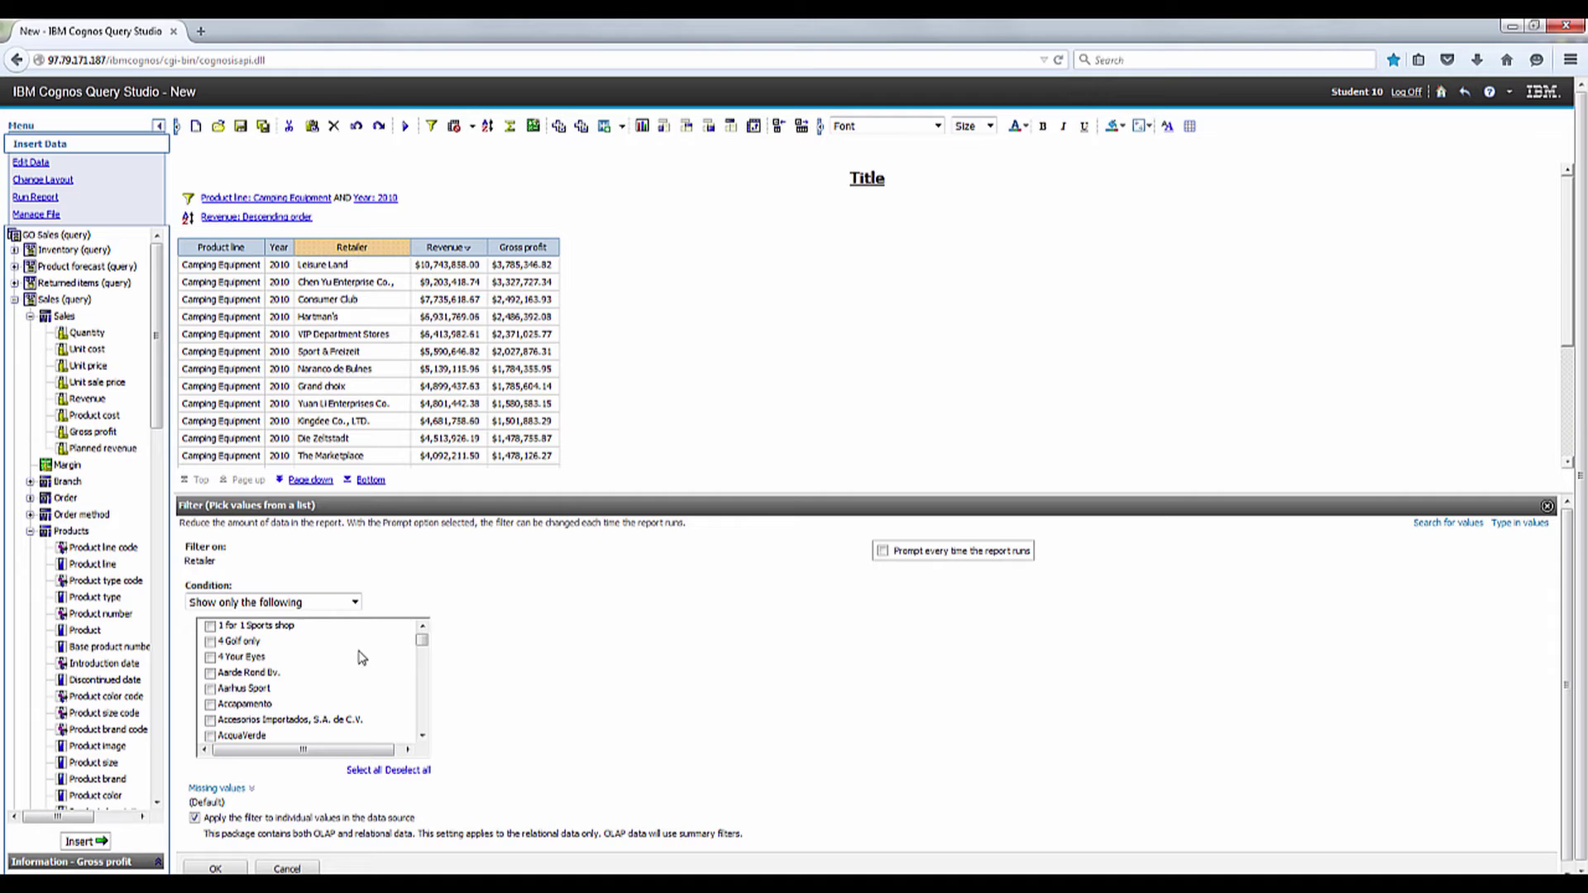
{"action": "left_click_drag", "start_coordinate": [423, 639], "coordinate": [423, 685]}
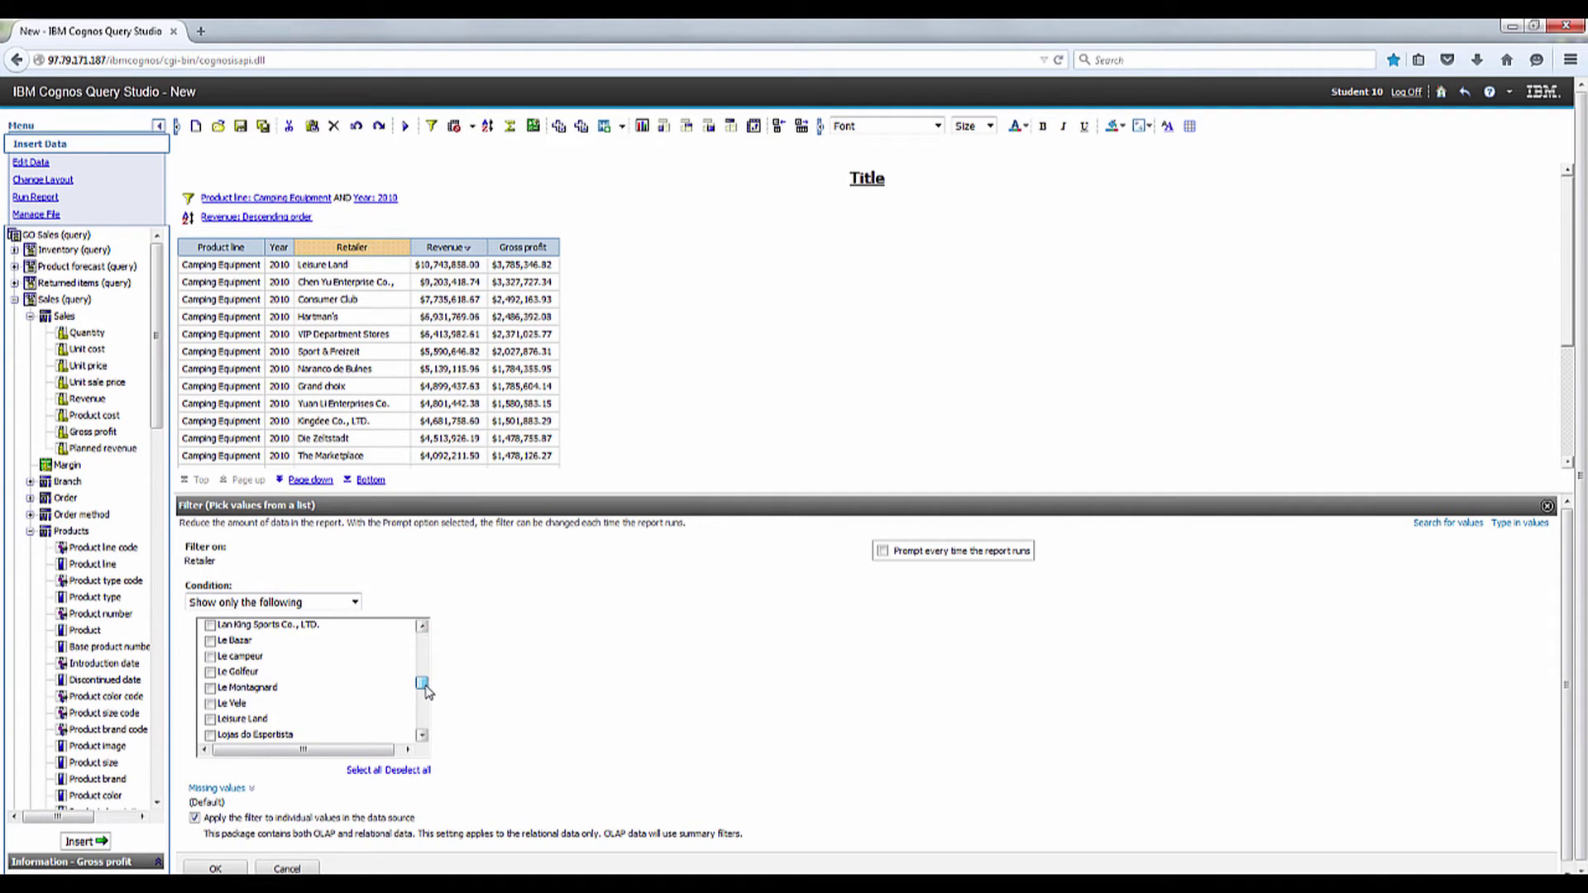
{"action": "left_click", "coordinate": [210, 667]}
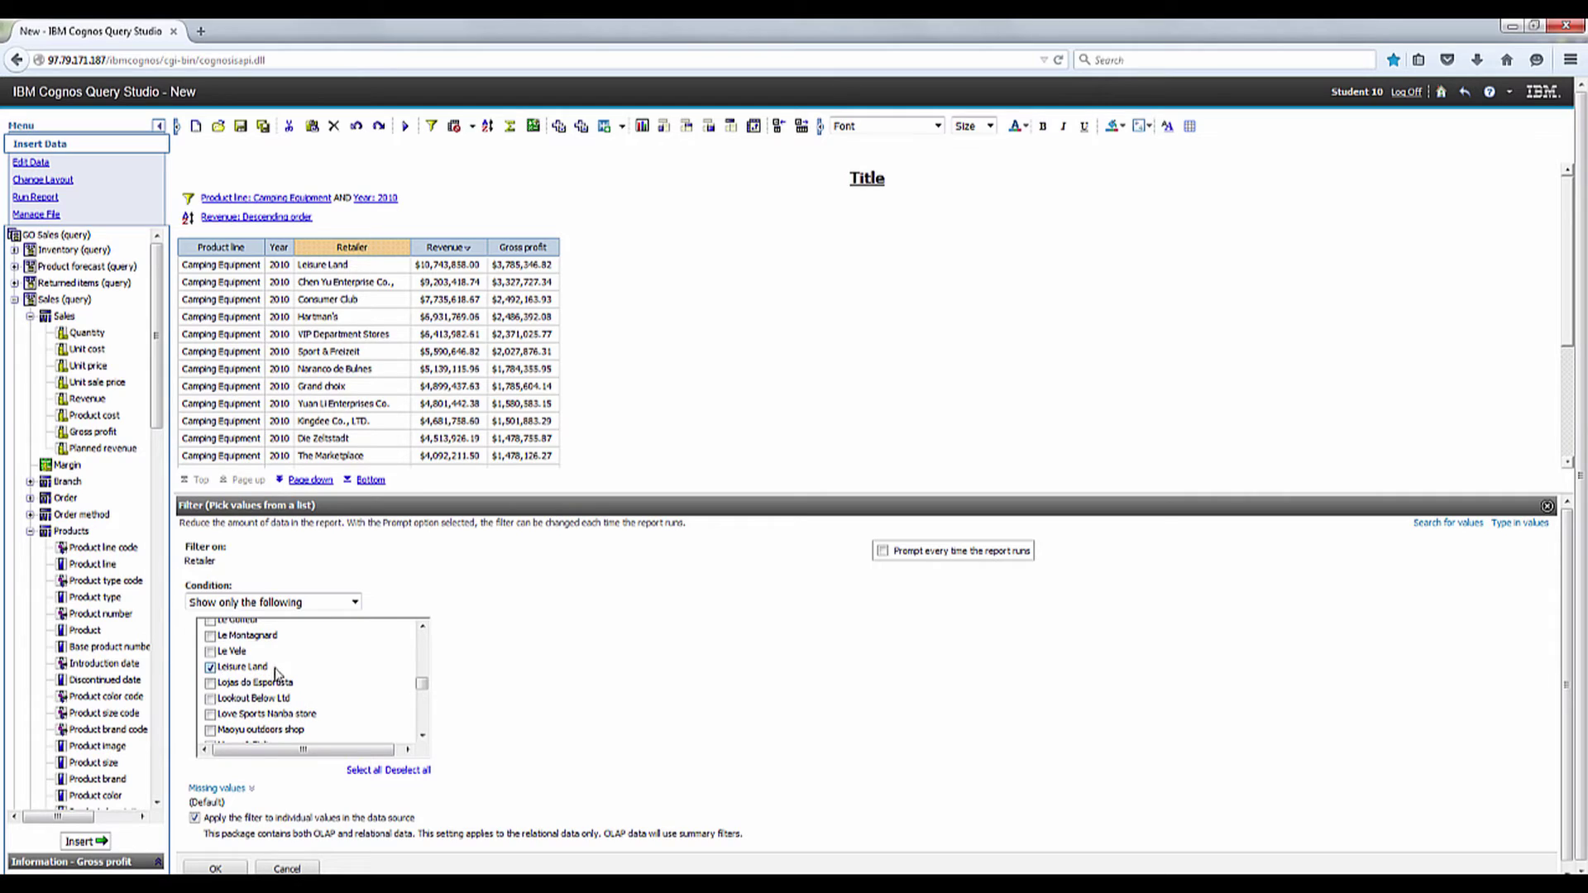
{"action": "left_click", "coordinate": [227, 867]}
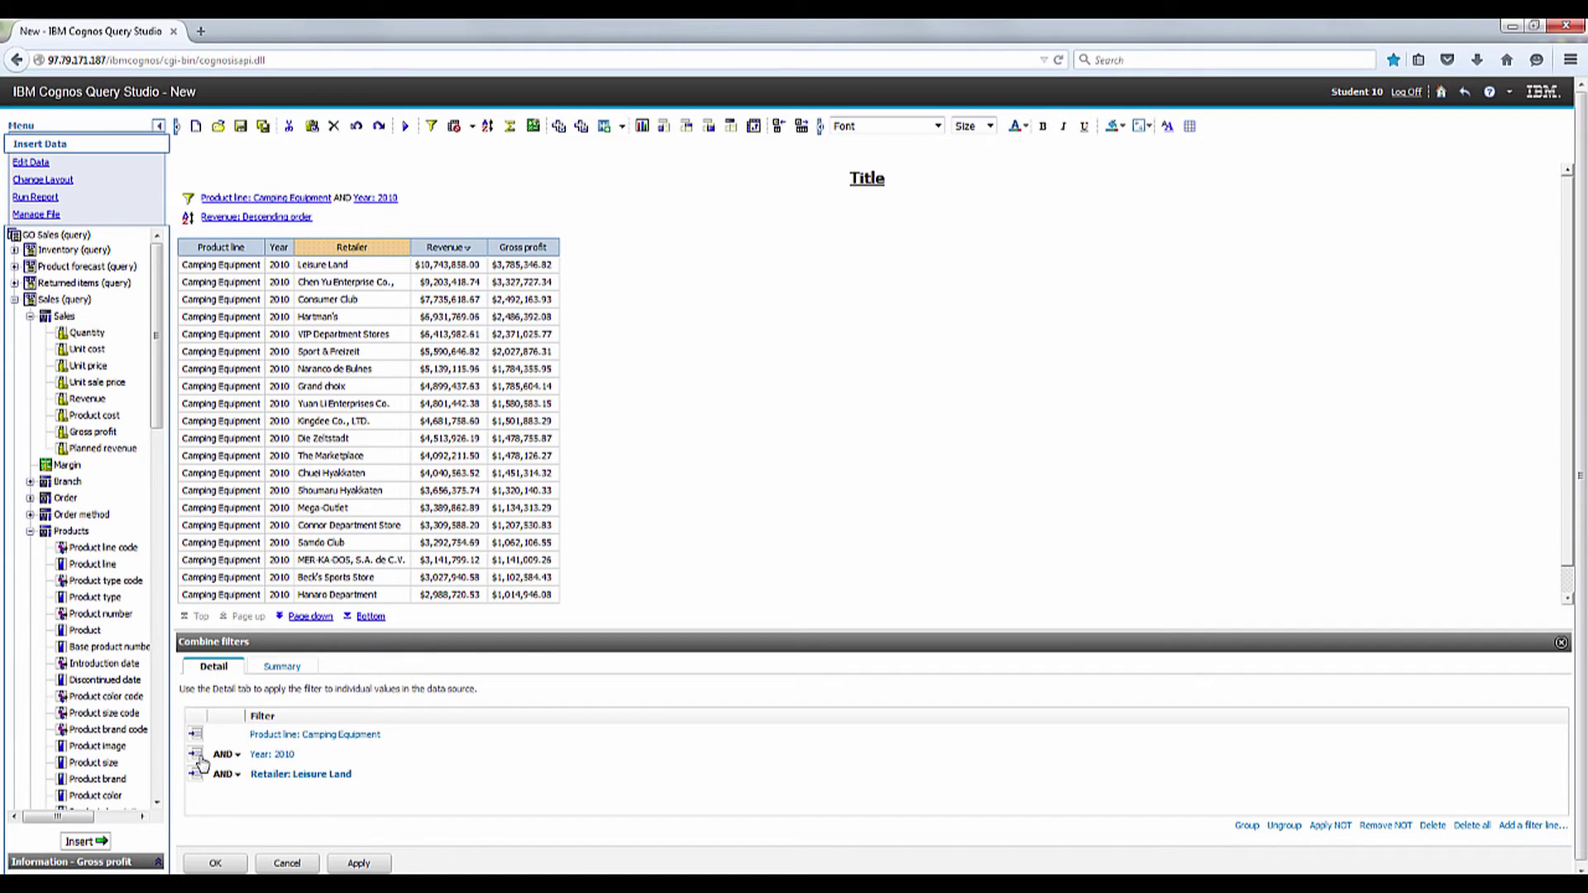
{"action": "left_click", "coordinate": [215, 861]}
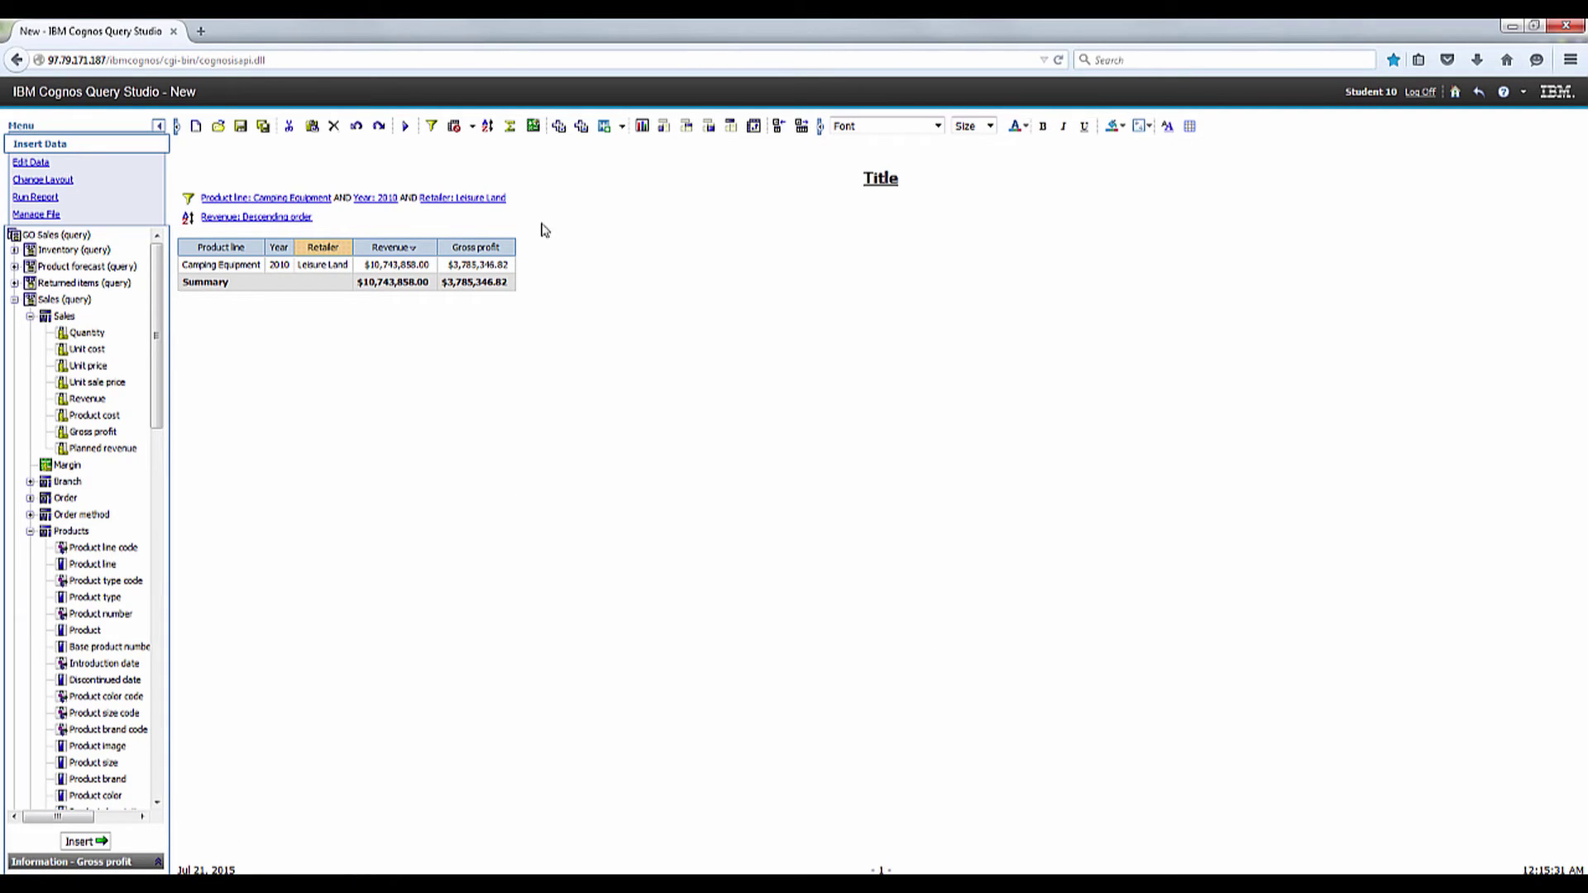
- Retitle the report '2010 Top Camping Equipment Retailer'
{"action": "left_click", "coordinate": [885, 179]}
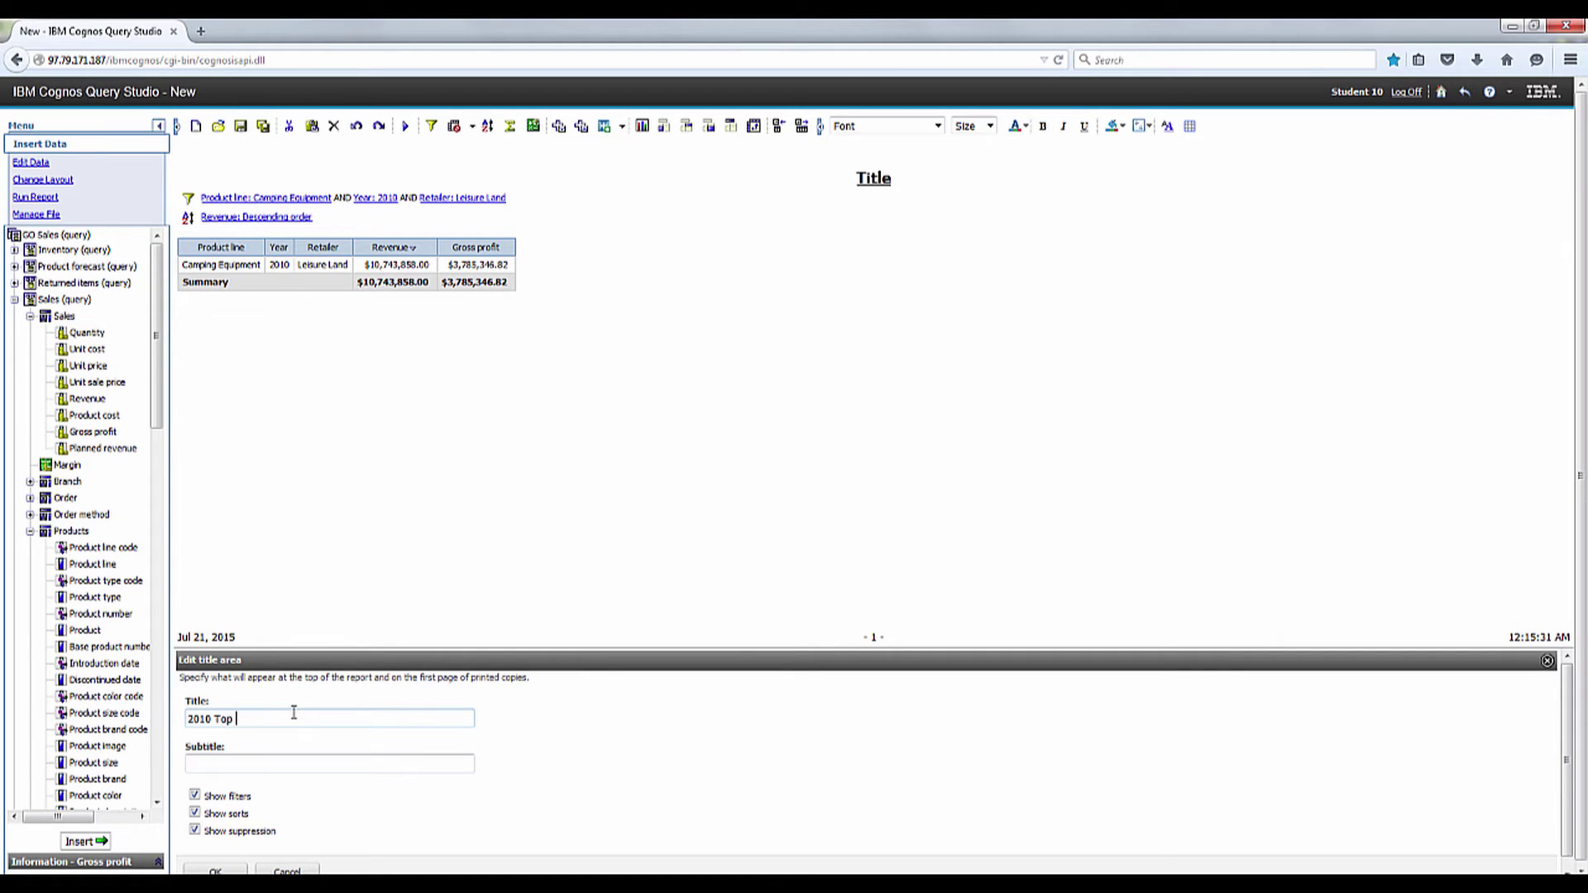
{"action": "type", "text": "2010 Top Camping Equipment Retailer"}
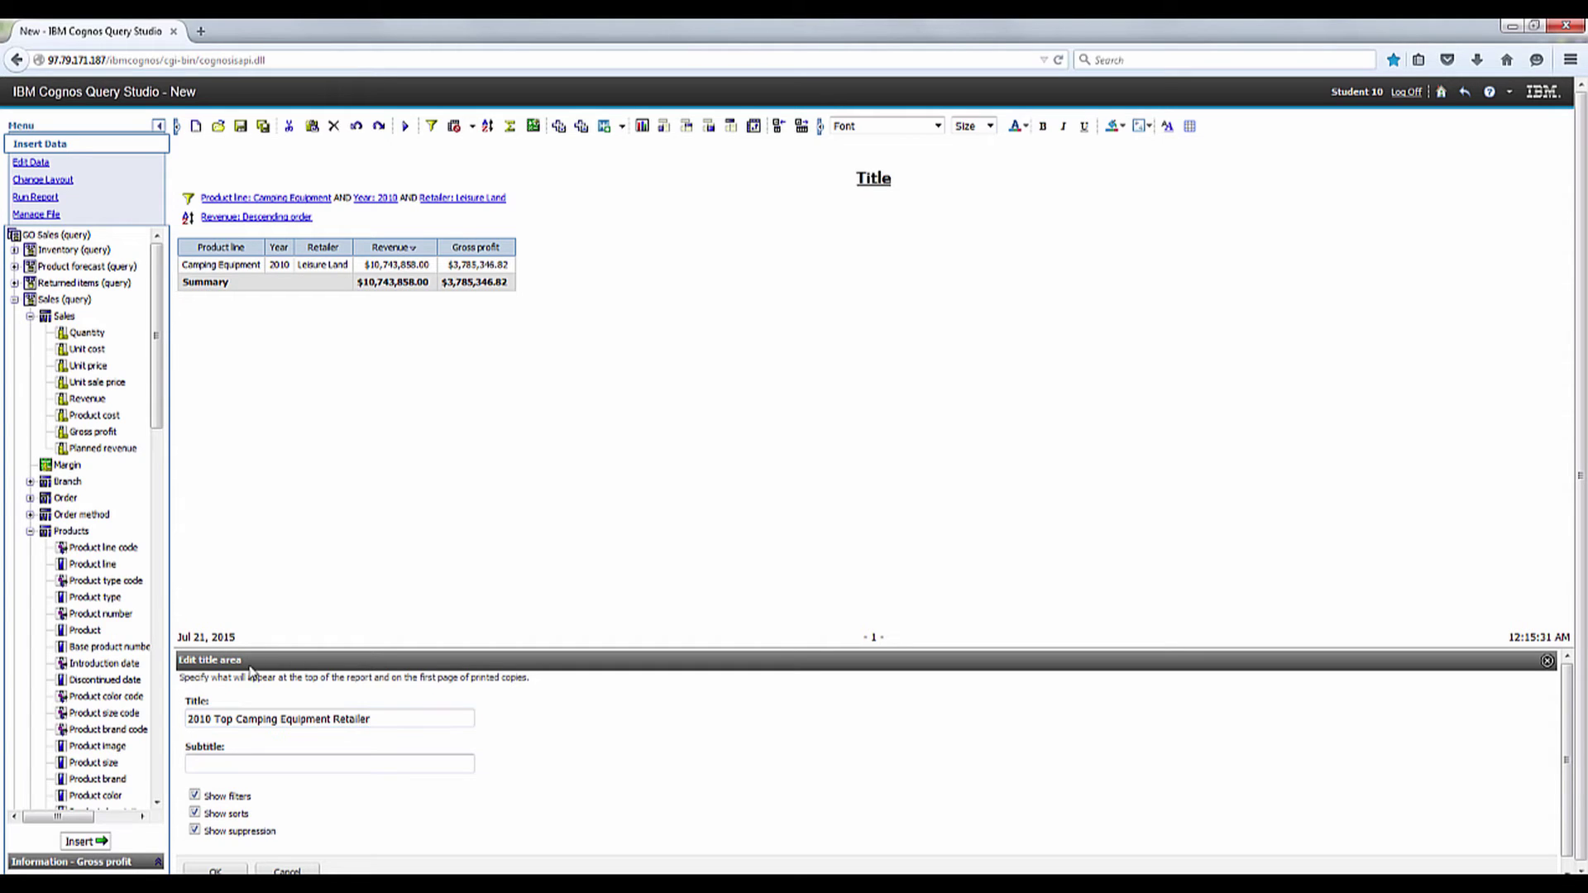
{"action": "left_click", "coordinate": [220, 872]}
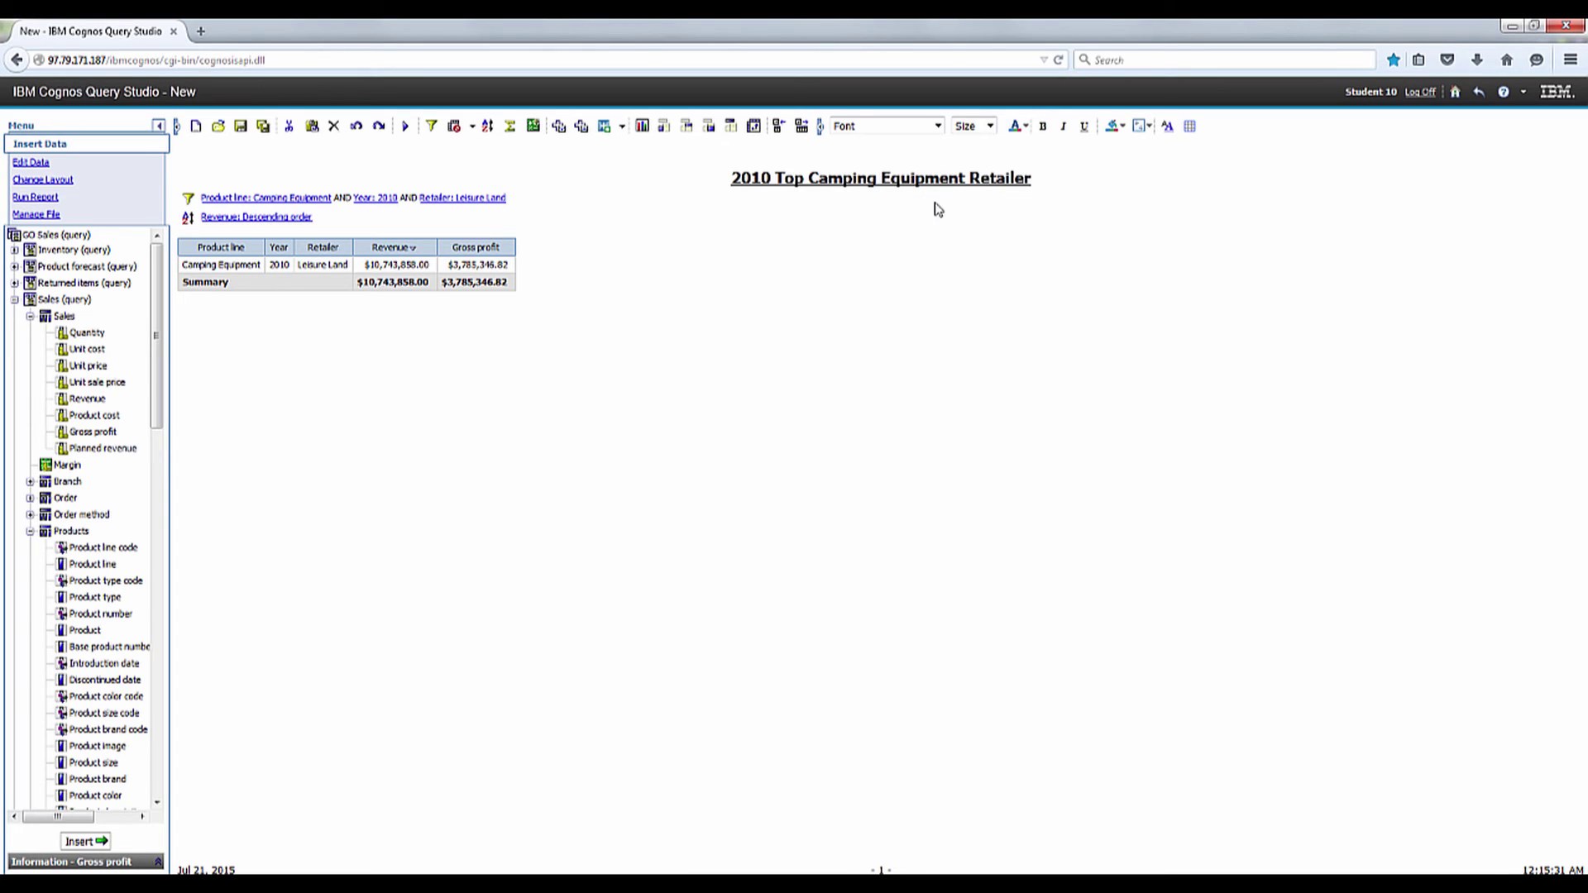
- Widen the Product line filter to all product lines and add the Product type column
{"action": "left_click", "coordinate": [287, 200]}
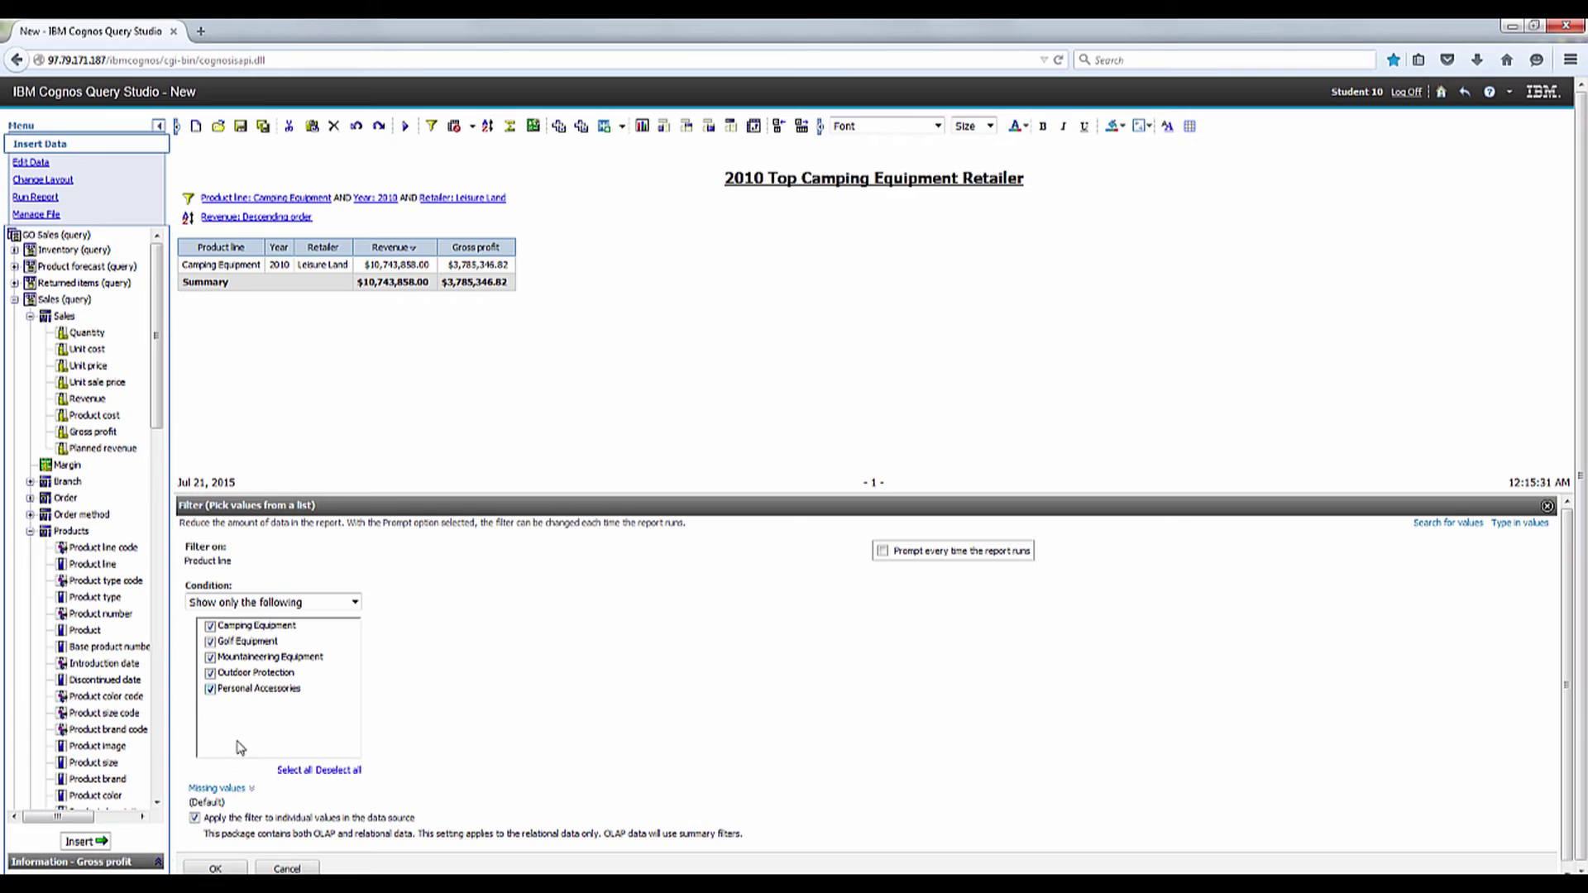
{"action": "left_click", "coordinate": [242, 869]}
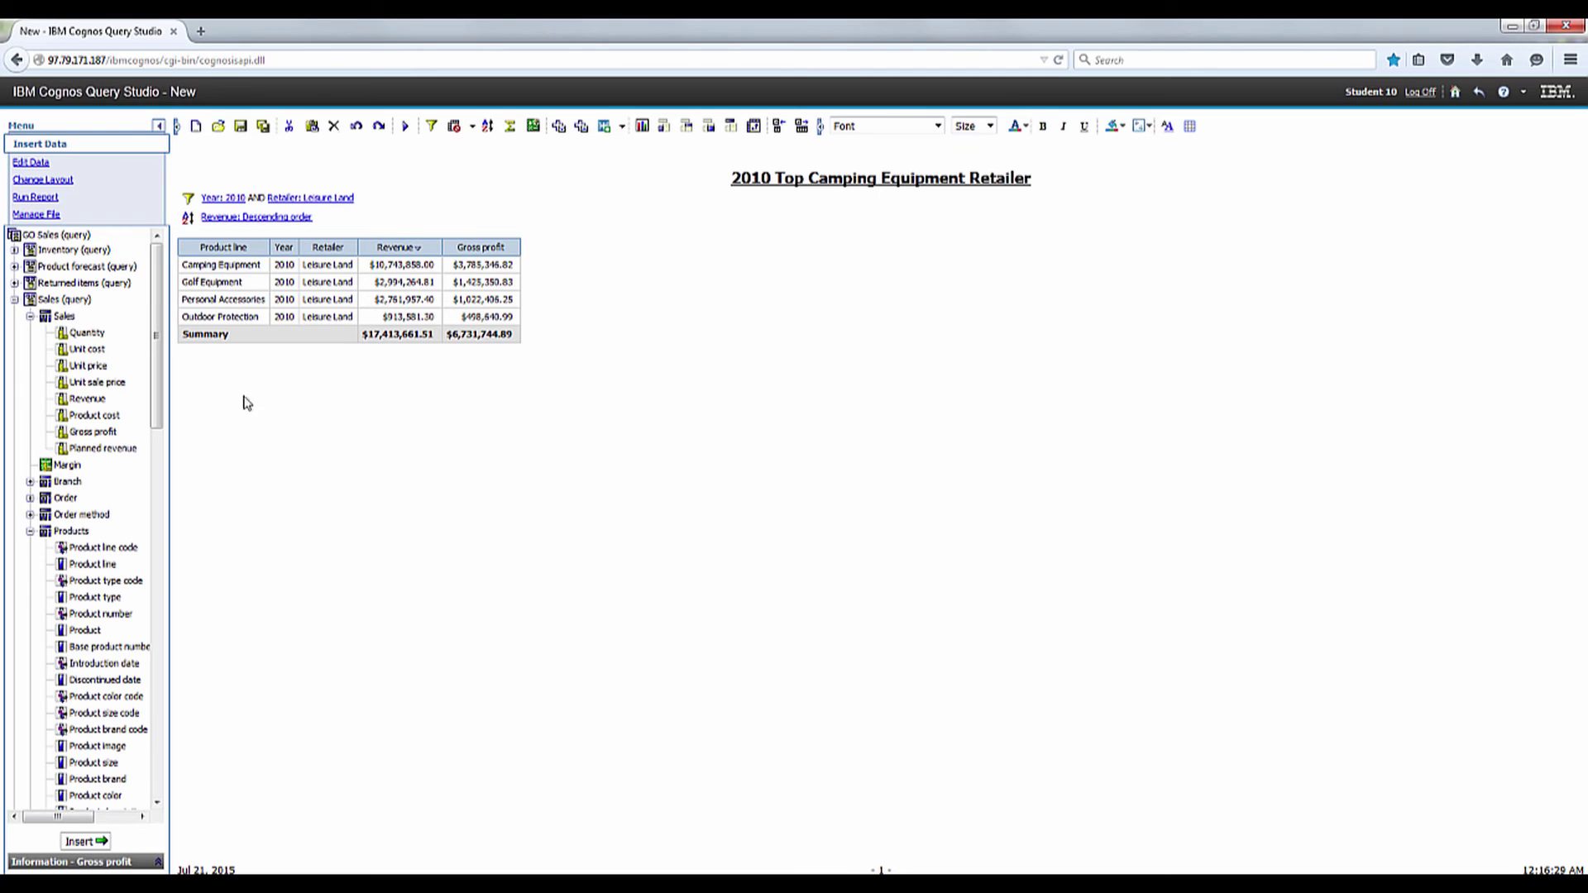
{"action": "left_click", "coordinate": [91, 598]}
{"action": "left_click", "coordinate": [91, 843]}
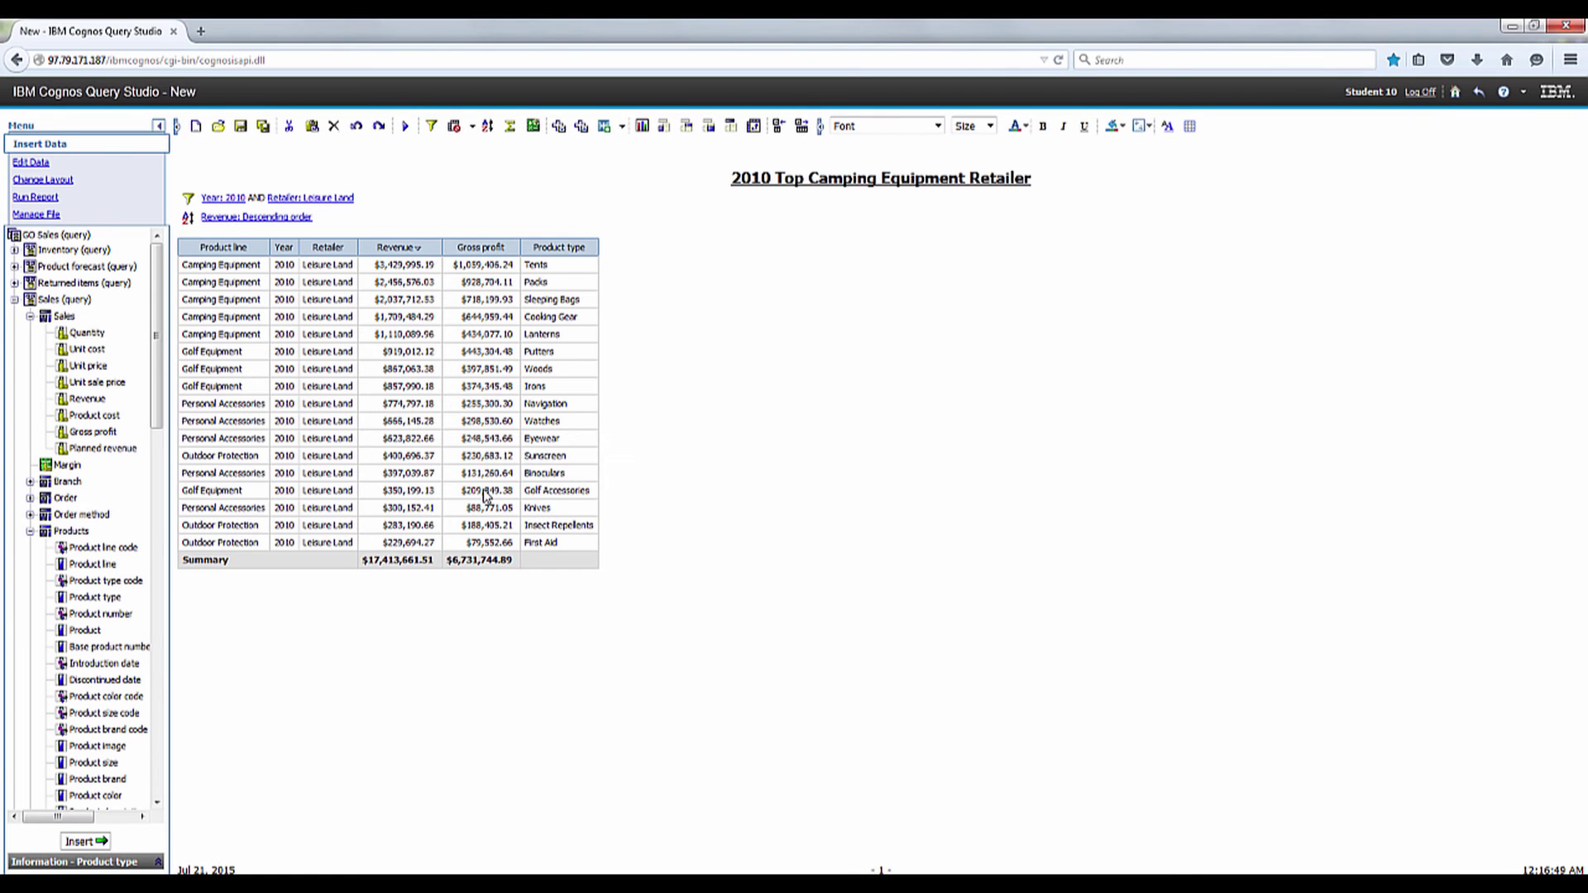
- Move the Product type column to sit just before Year
{"action": "right_click", "coordinate": [565, 244]}
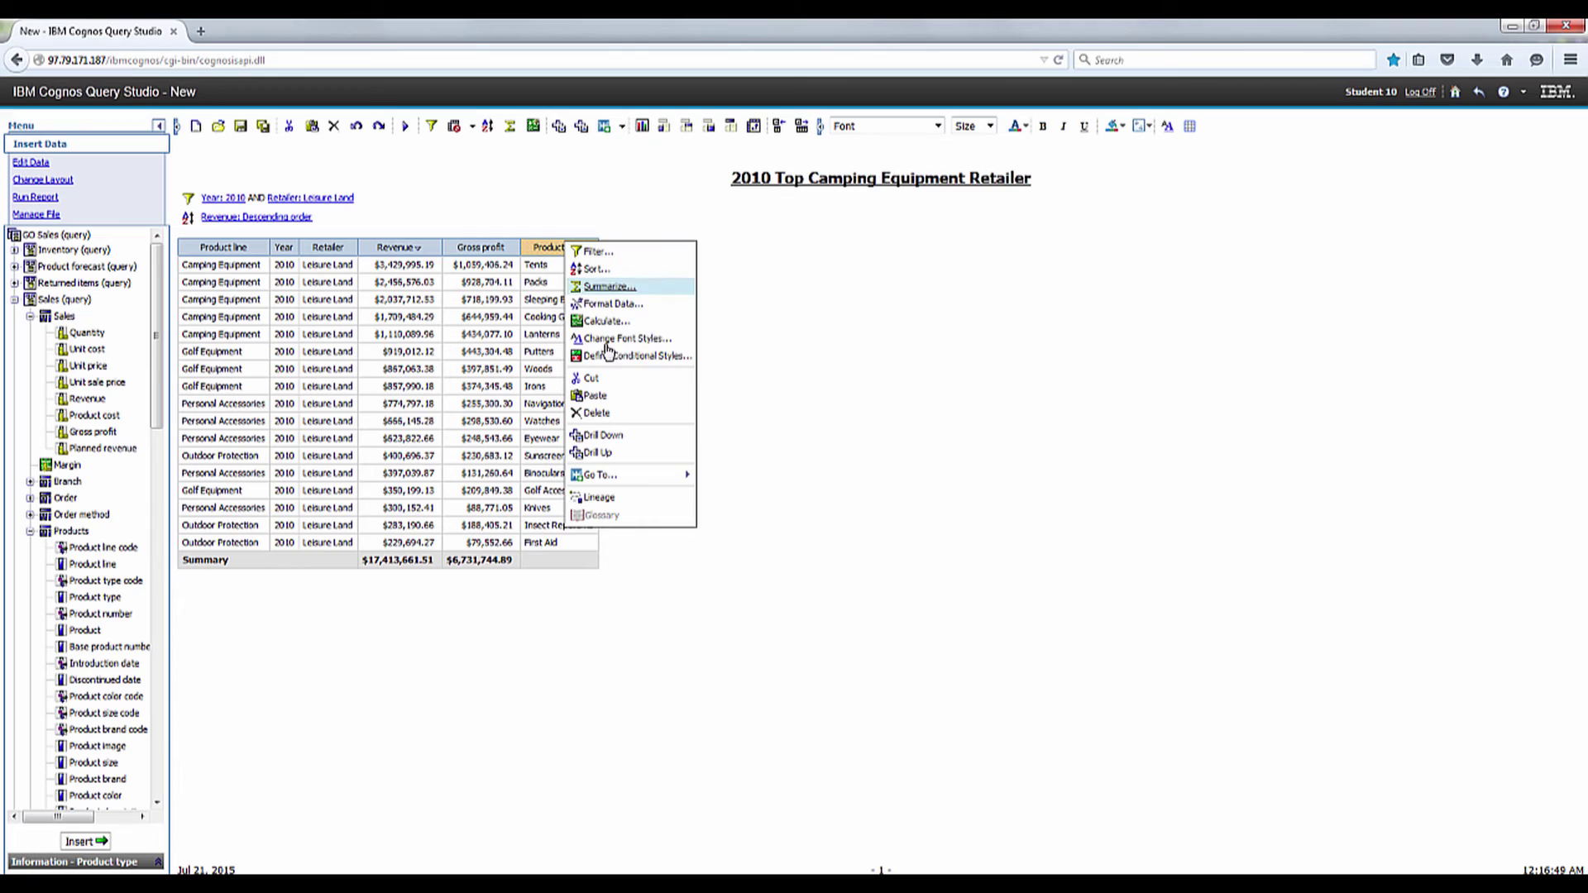
{"action": "left_click", "coordinate": [635, 380]}
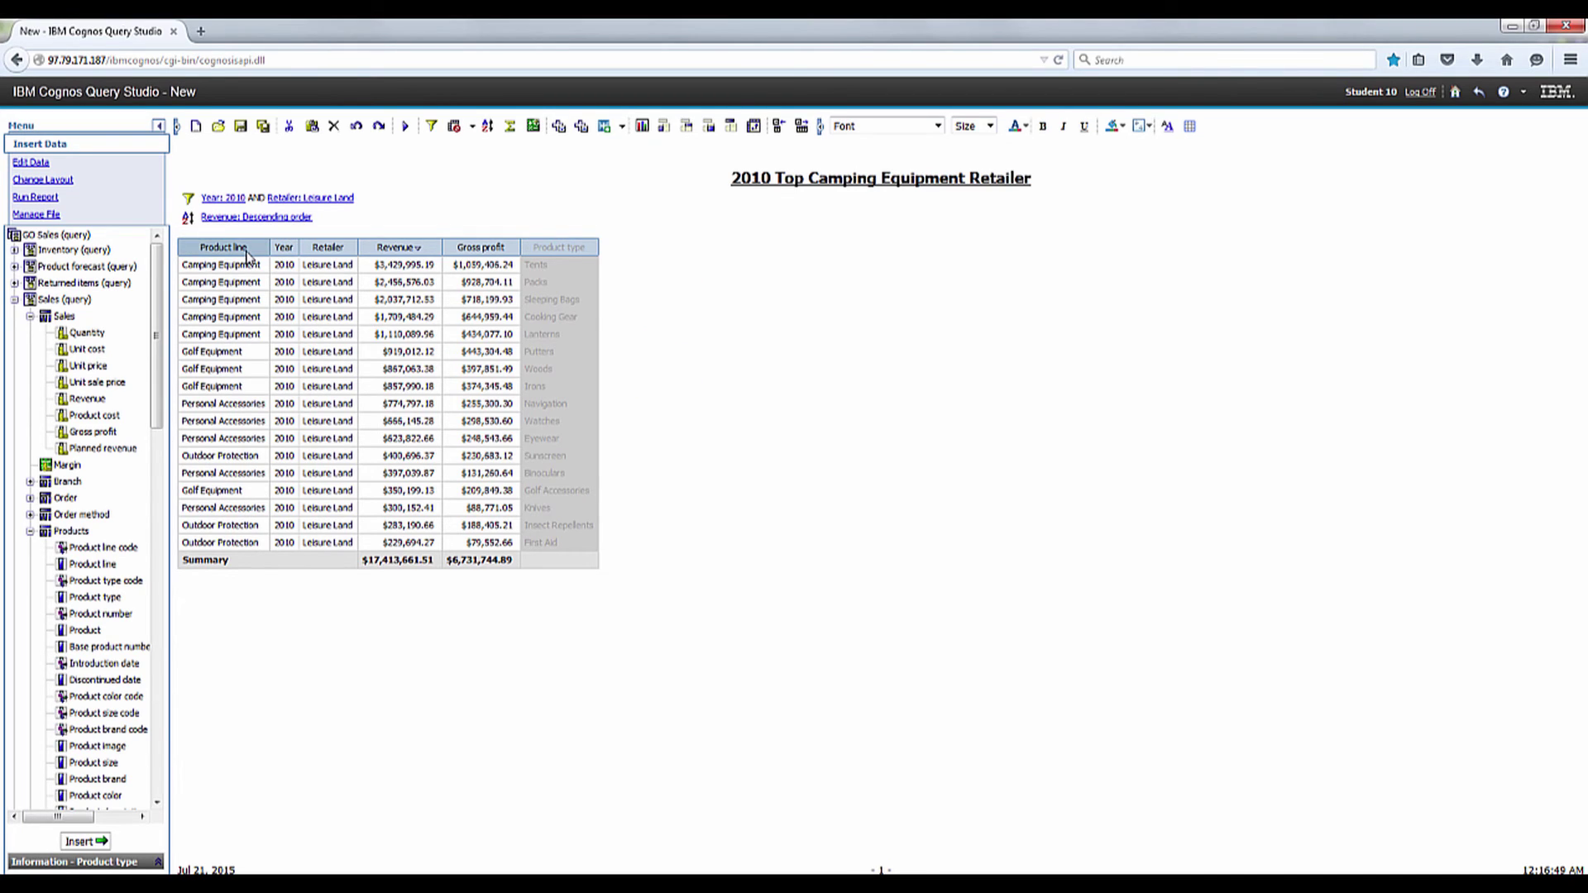
{"action": "right_click", "coordinate": [284, 248]}
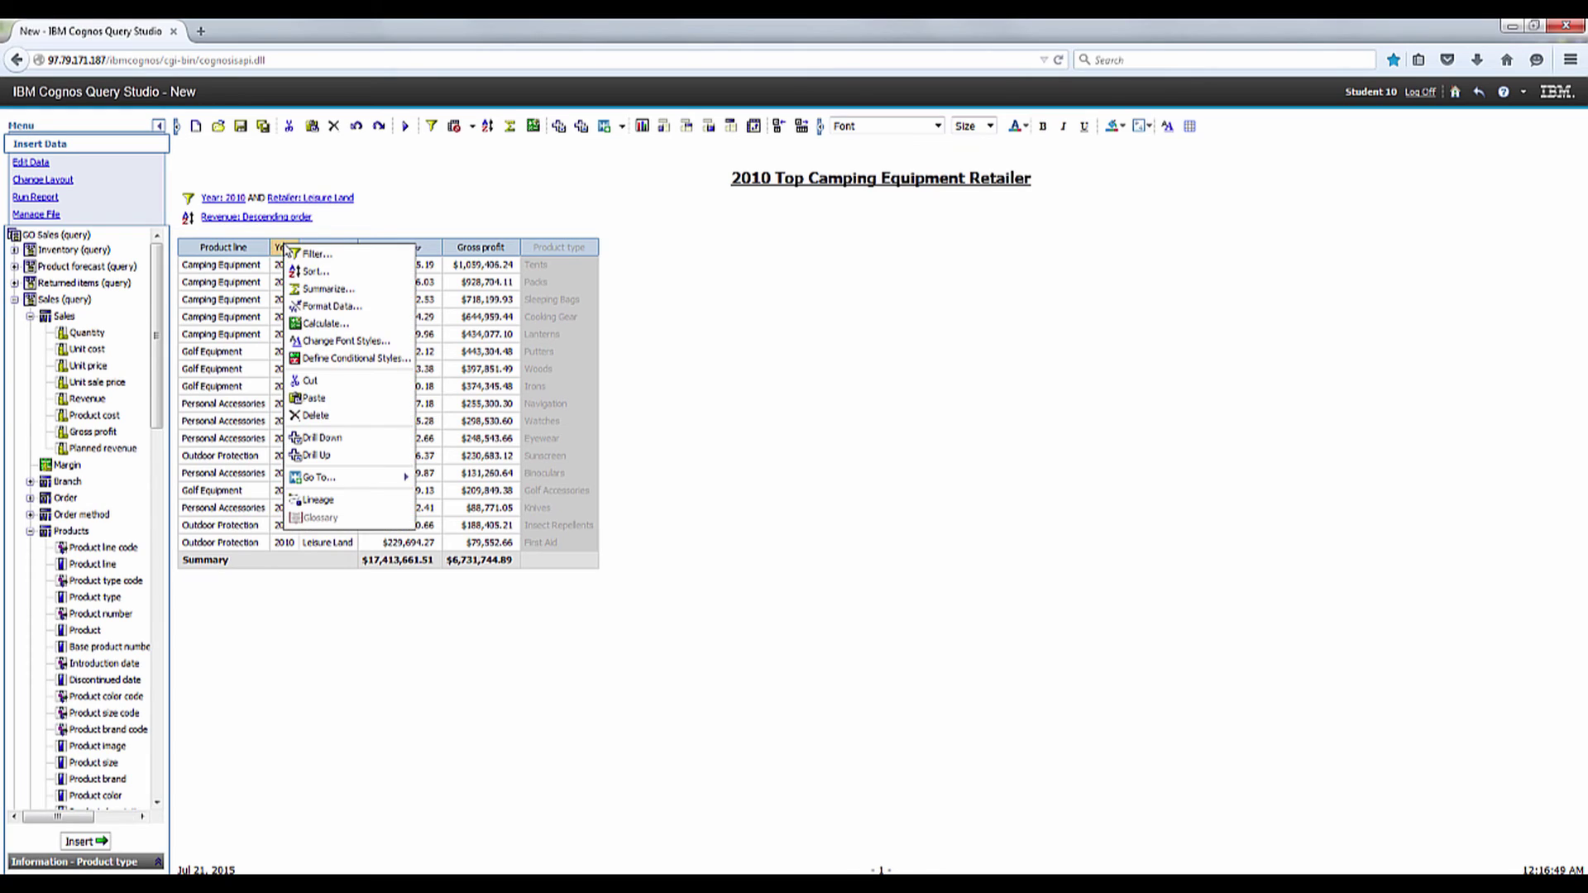
{"action": "left_click", "coordinate": [329, 403]}
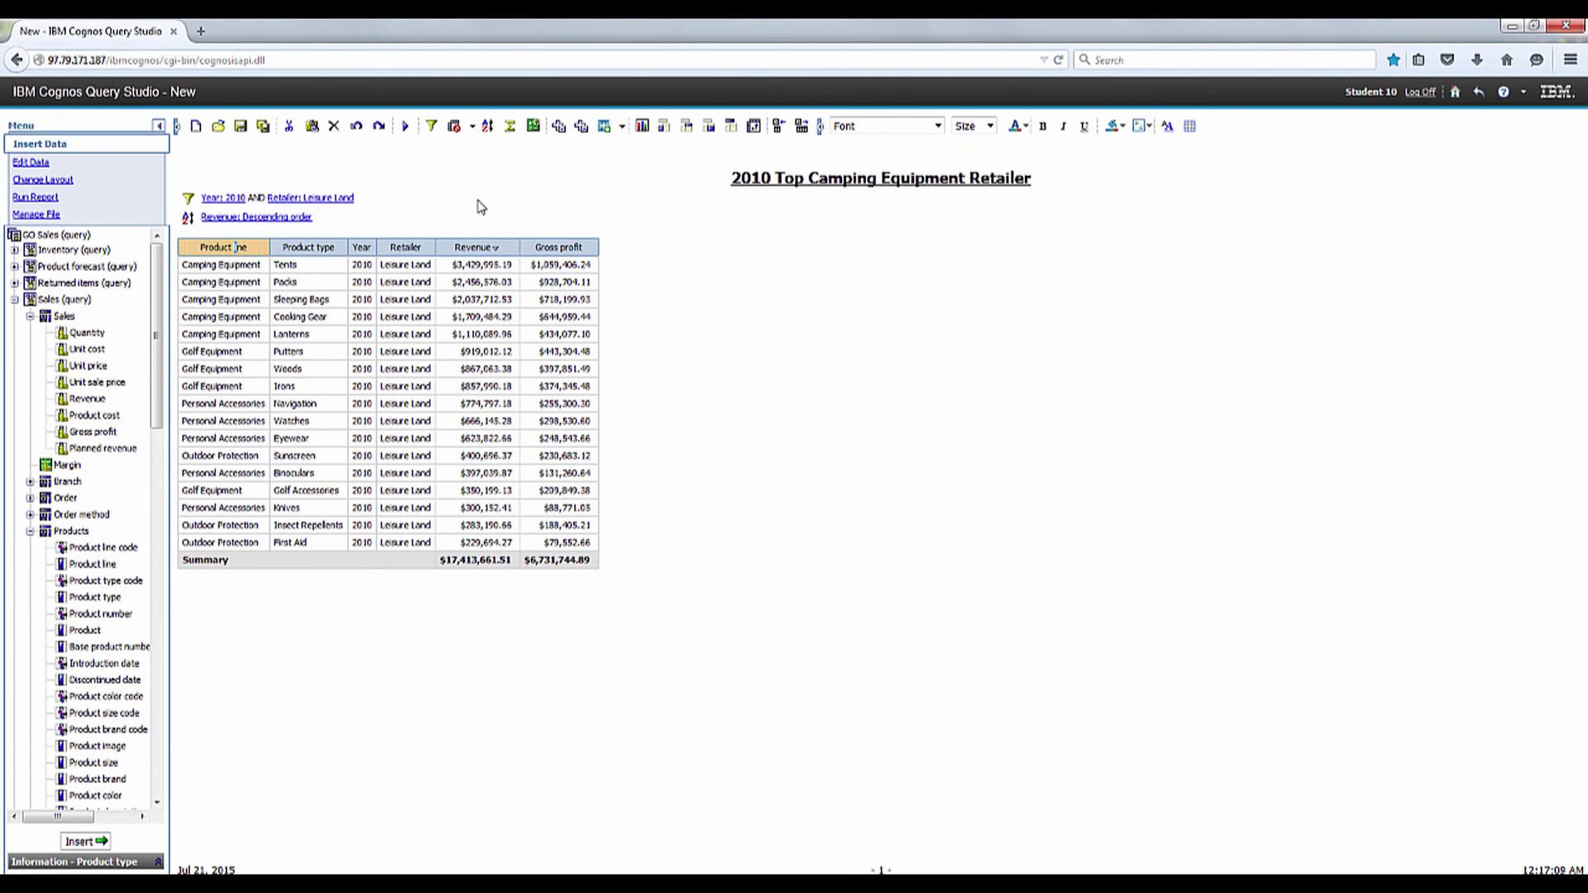
- Group by Product line and filter Revenue group summaries to at least 2,000,000
{"action": "left_click", "coordinate": [664, 128]}
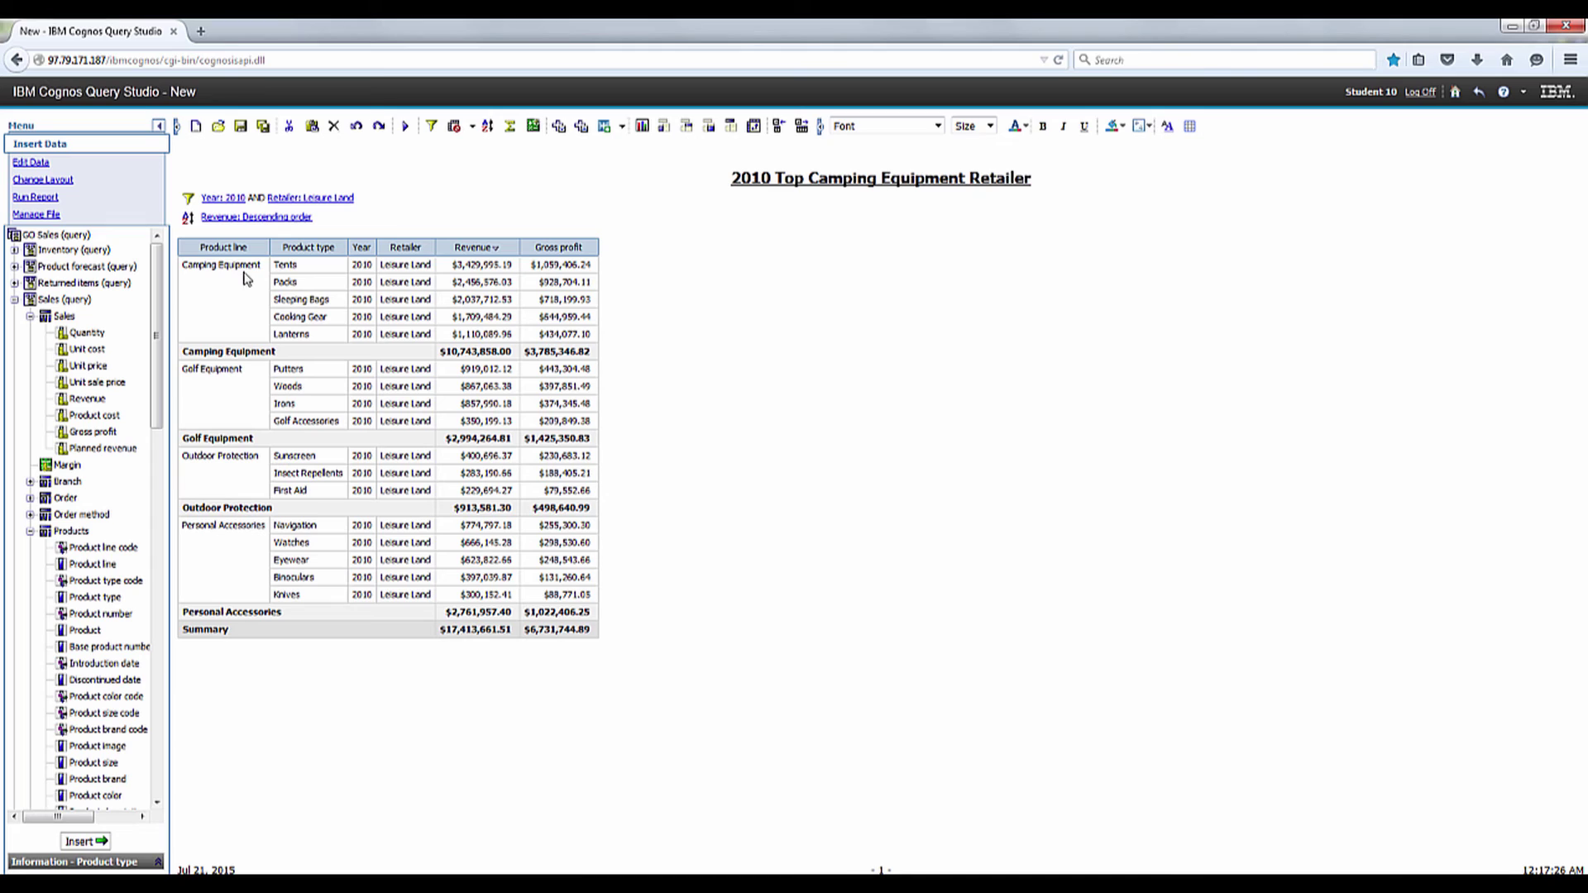
{"action": "left_click", "coordinate": [480, 246]}
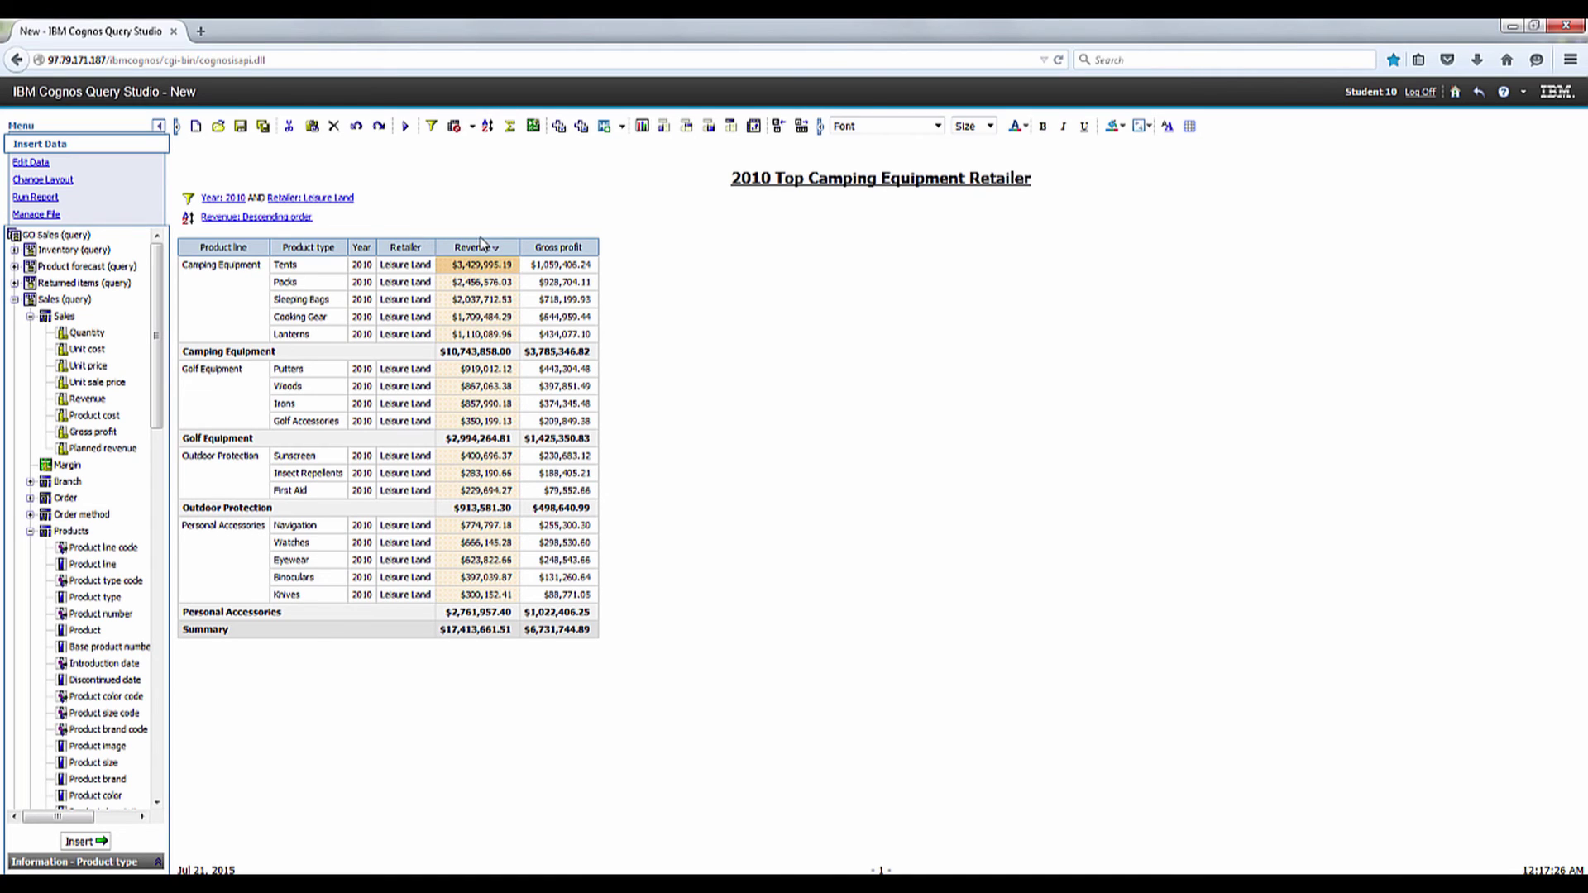
{"action": "left_click", "coordinate": [441, 127]}
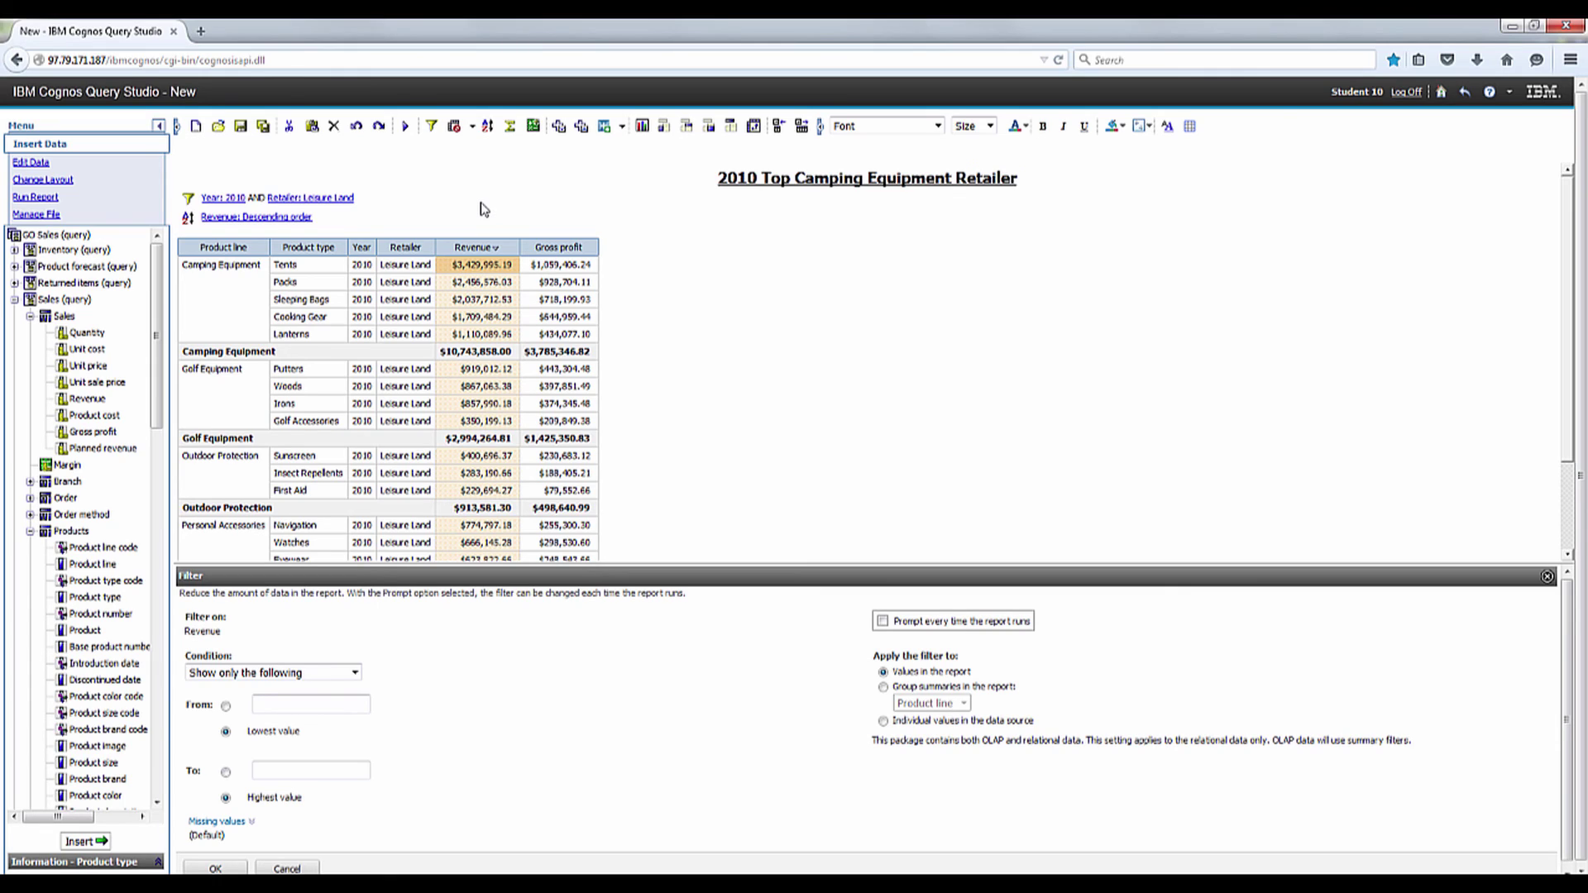
{"action": "left_click", "coordinate": [290, 706]}
{"action": "type", "text": "2000000"}
{"action": "left_click", "coordinate": [890, 687]}
{"action": "left_click", "coordinate": [965, 703]}
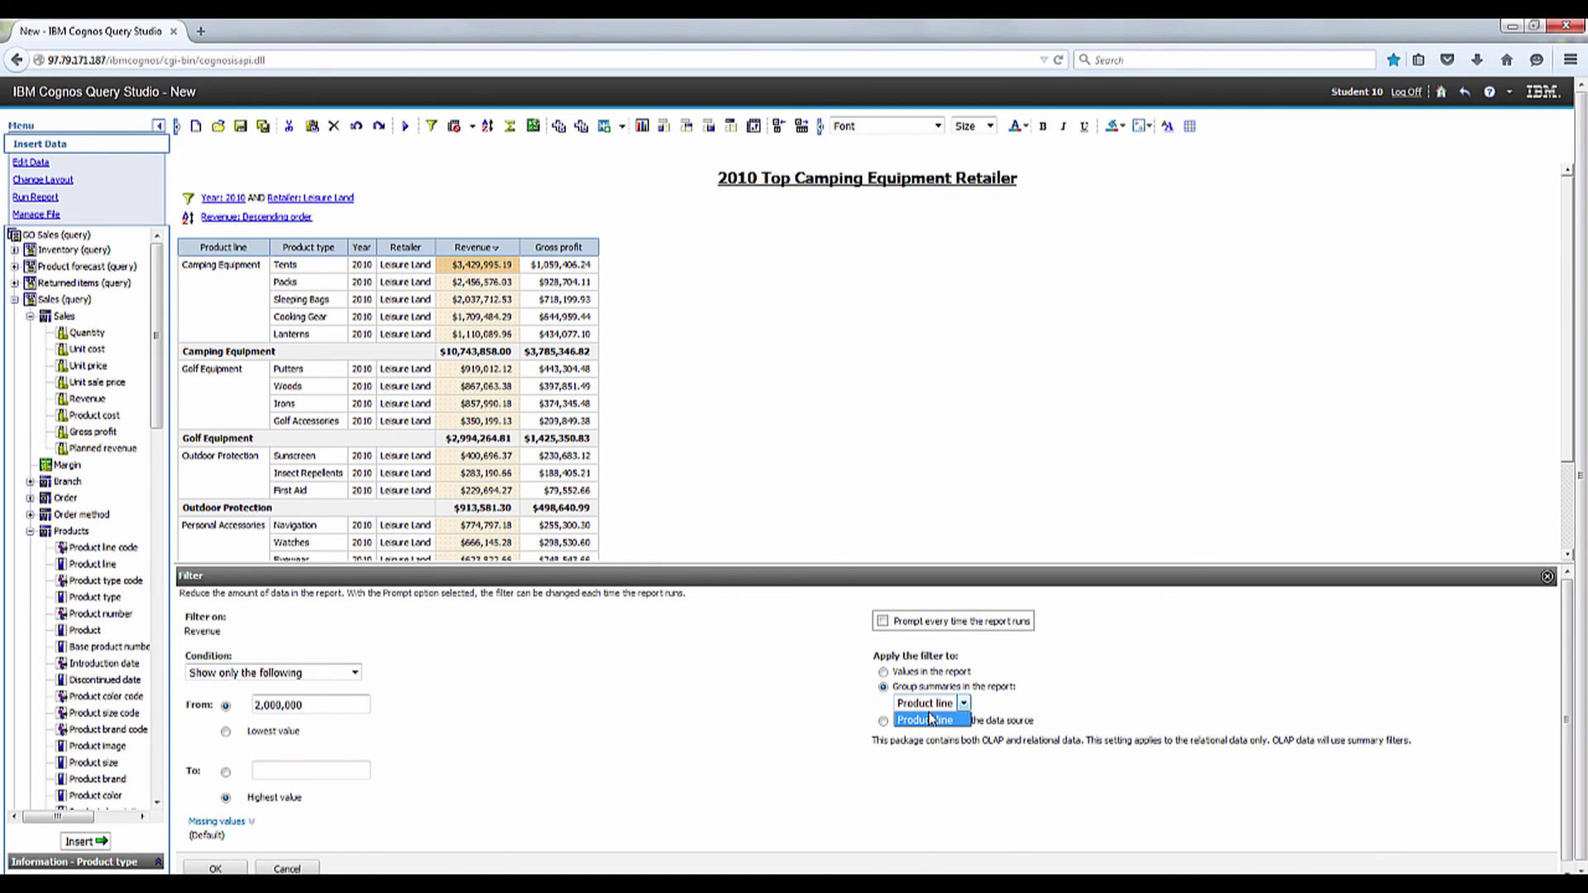
{"action": "left_click", "coordinate": [937, 721]}
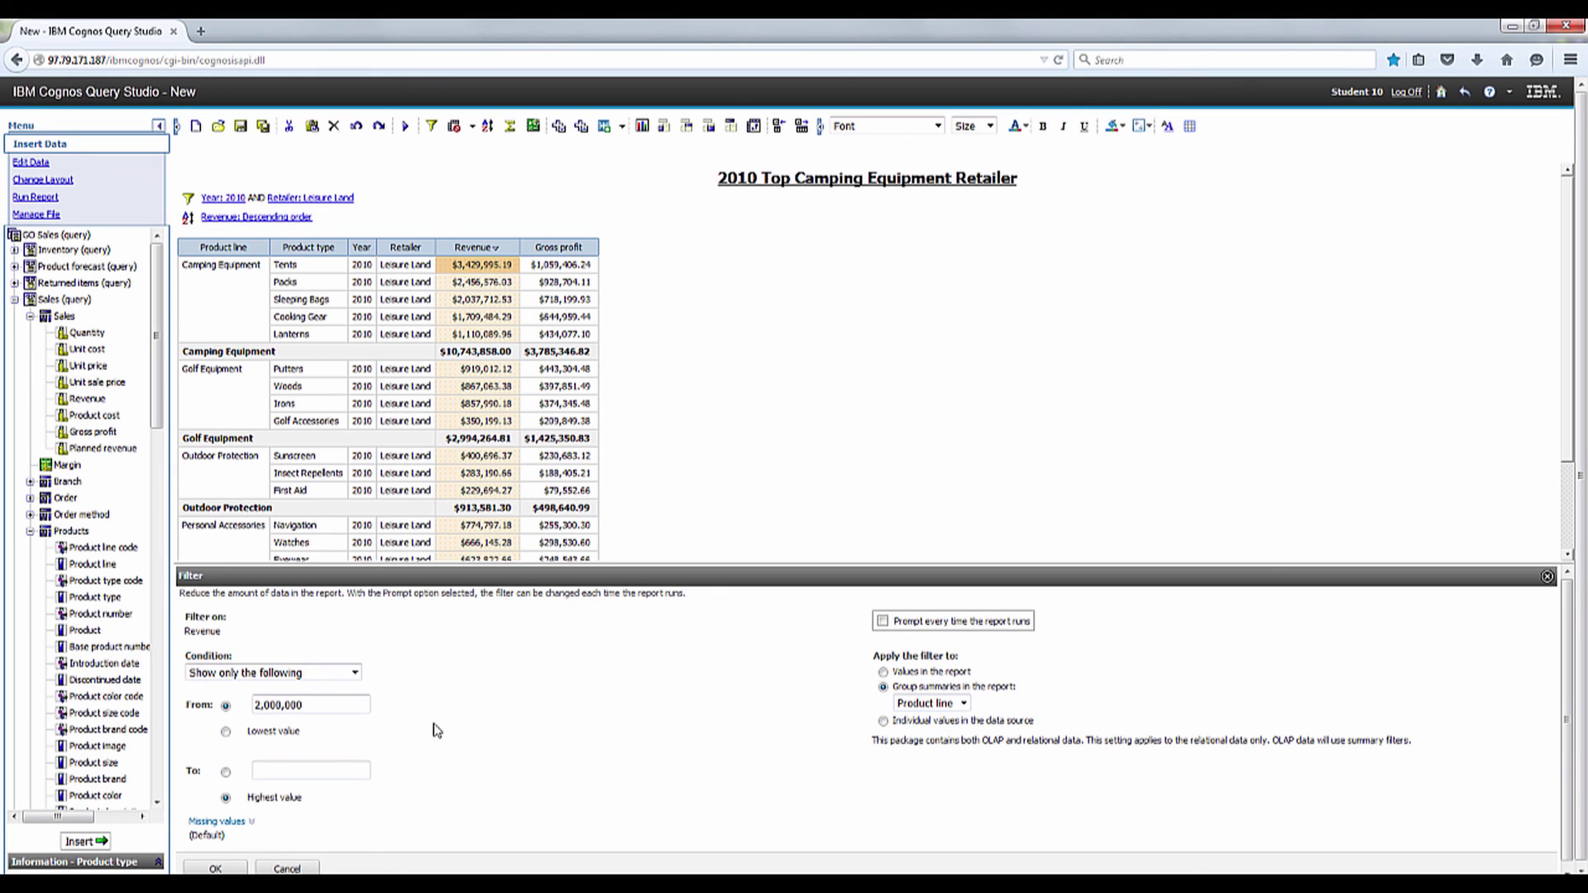
{"action": "left_click", "coordinate": [213, 867]}
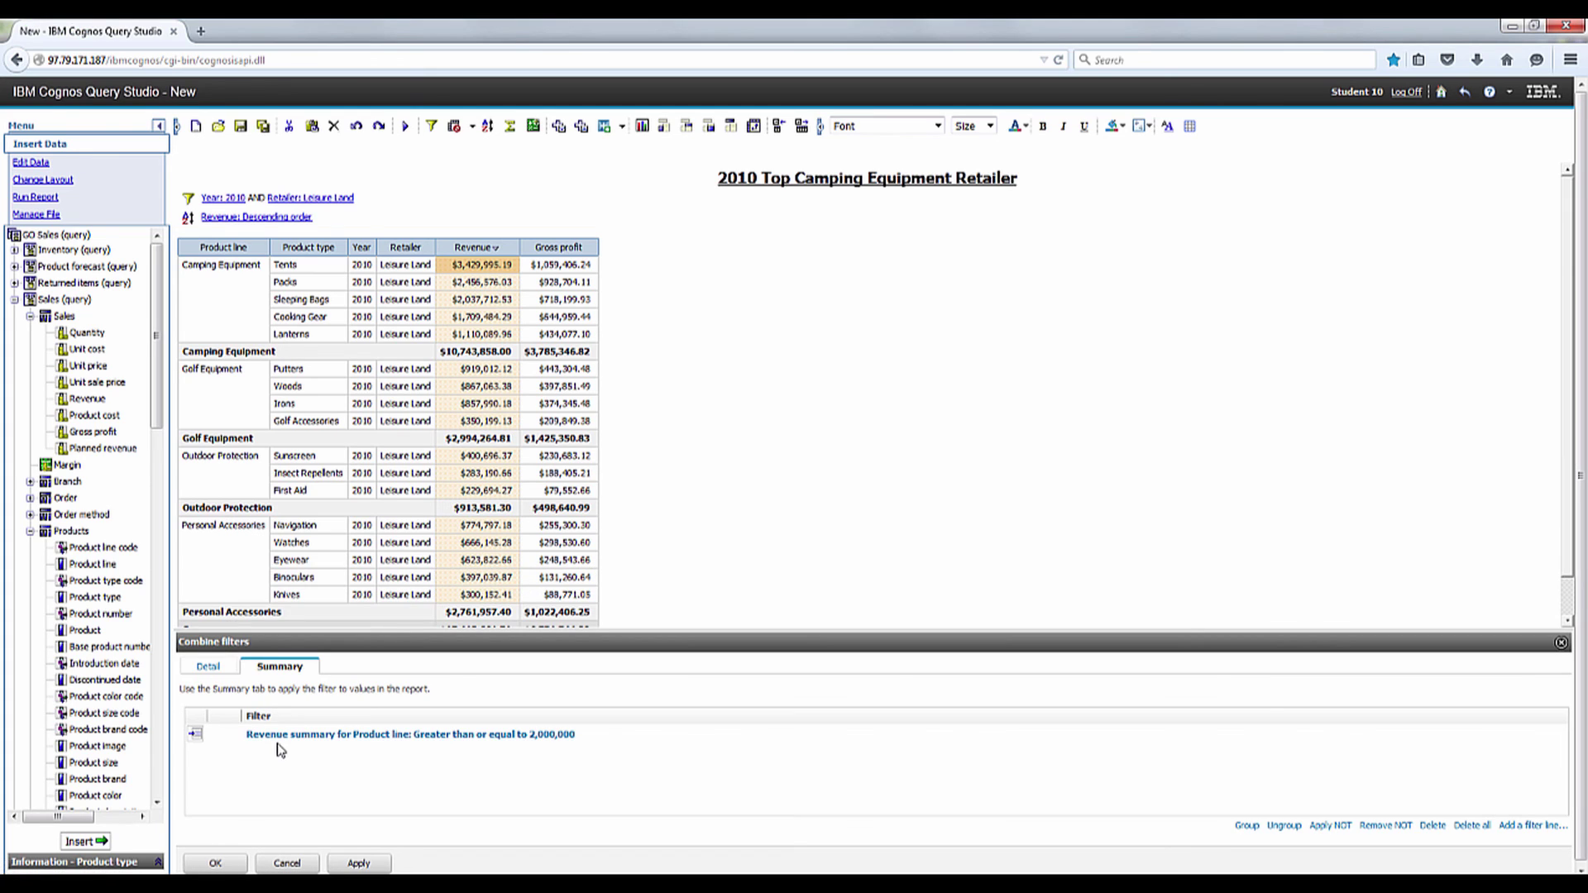
{"action": "left_click", "coordinate": [217, 864]}
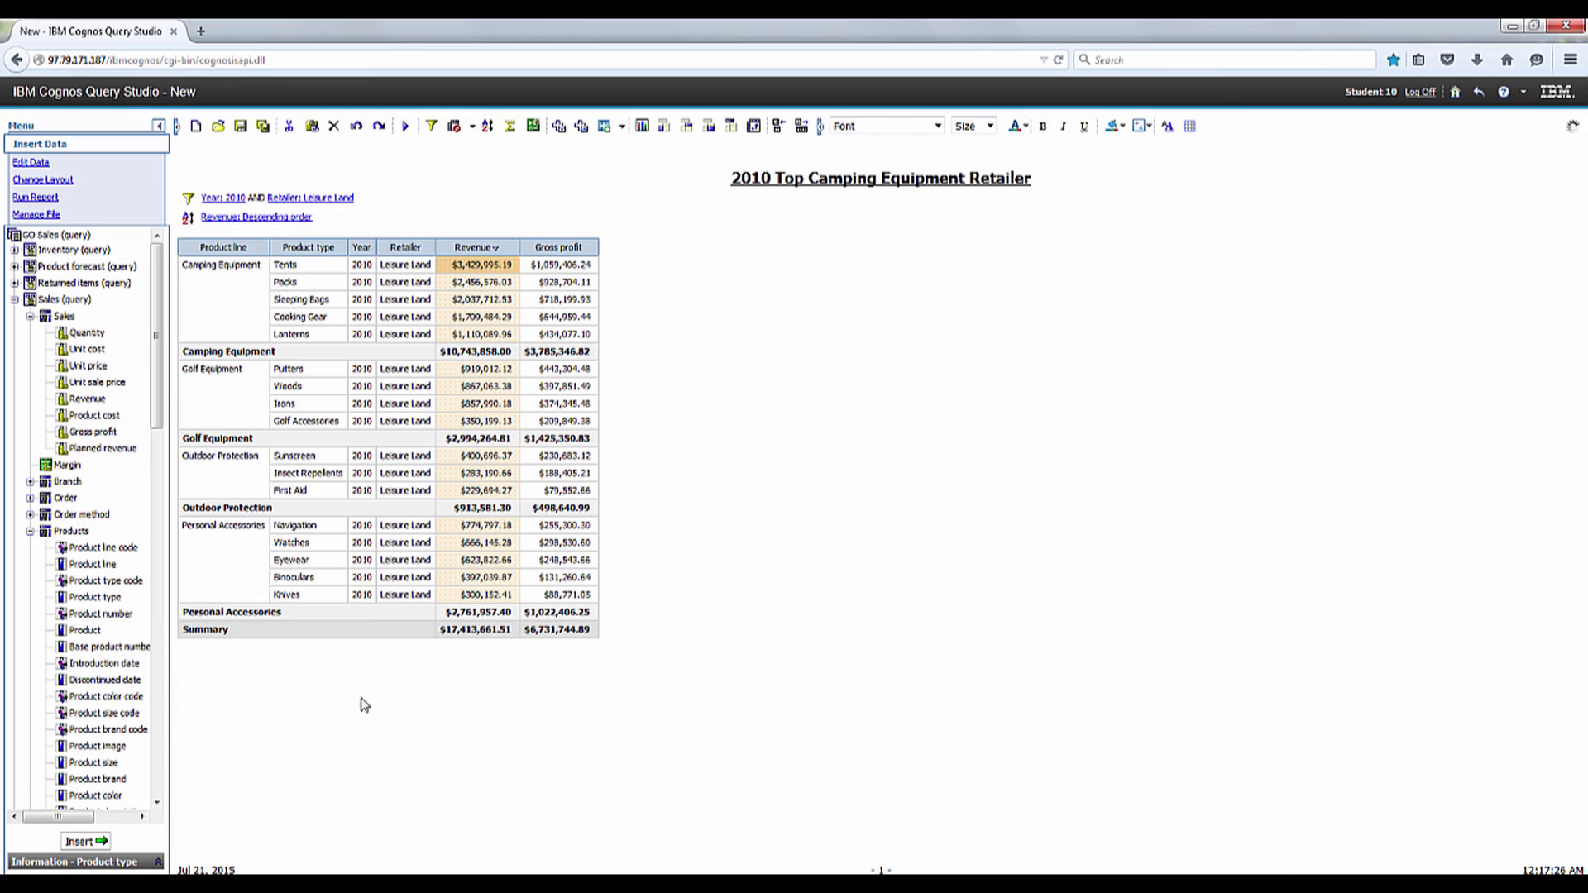